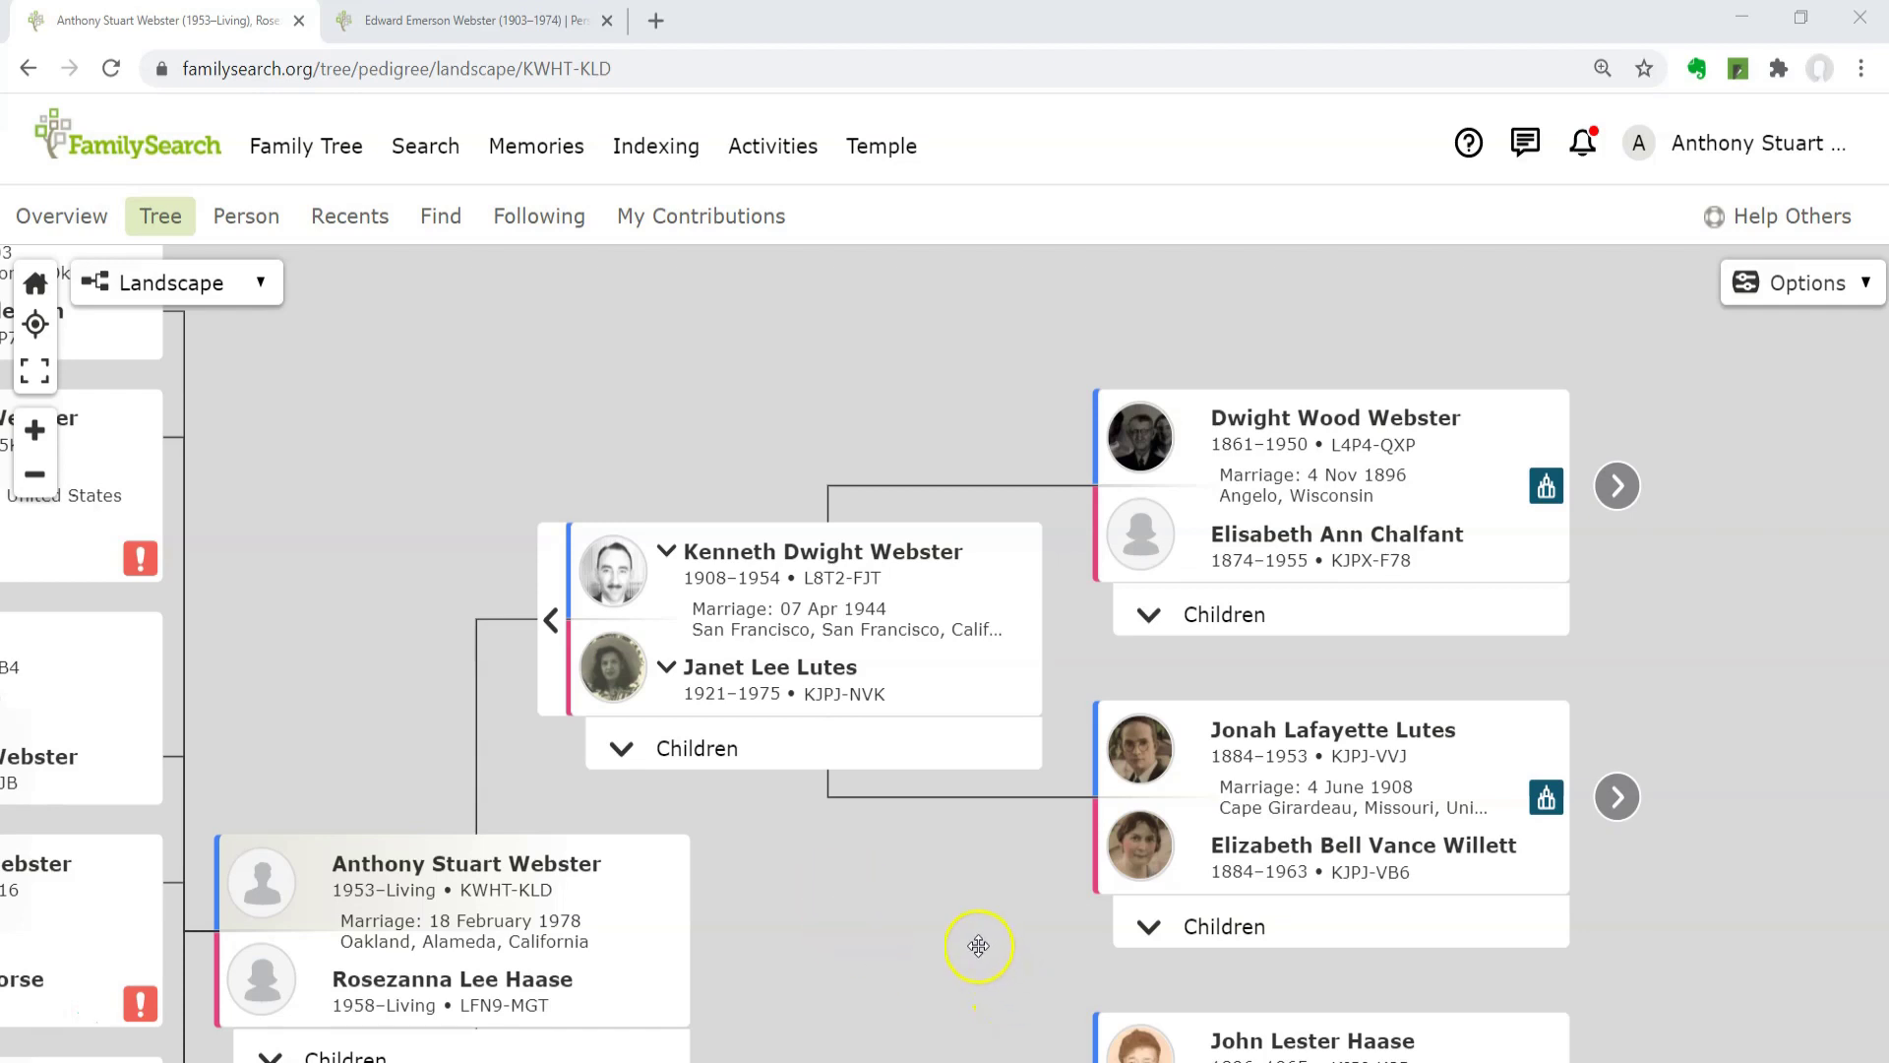
Open the person page of the paternal grandmother who has no portrait in the landscape pedigree.
{"action": "scroll", "coordinate": [978, 938], "scroll_direction": "down", "scroll_amount": 2}
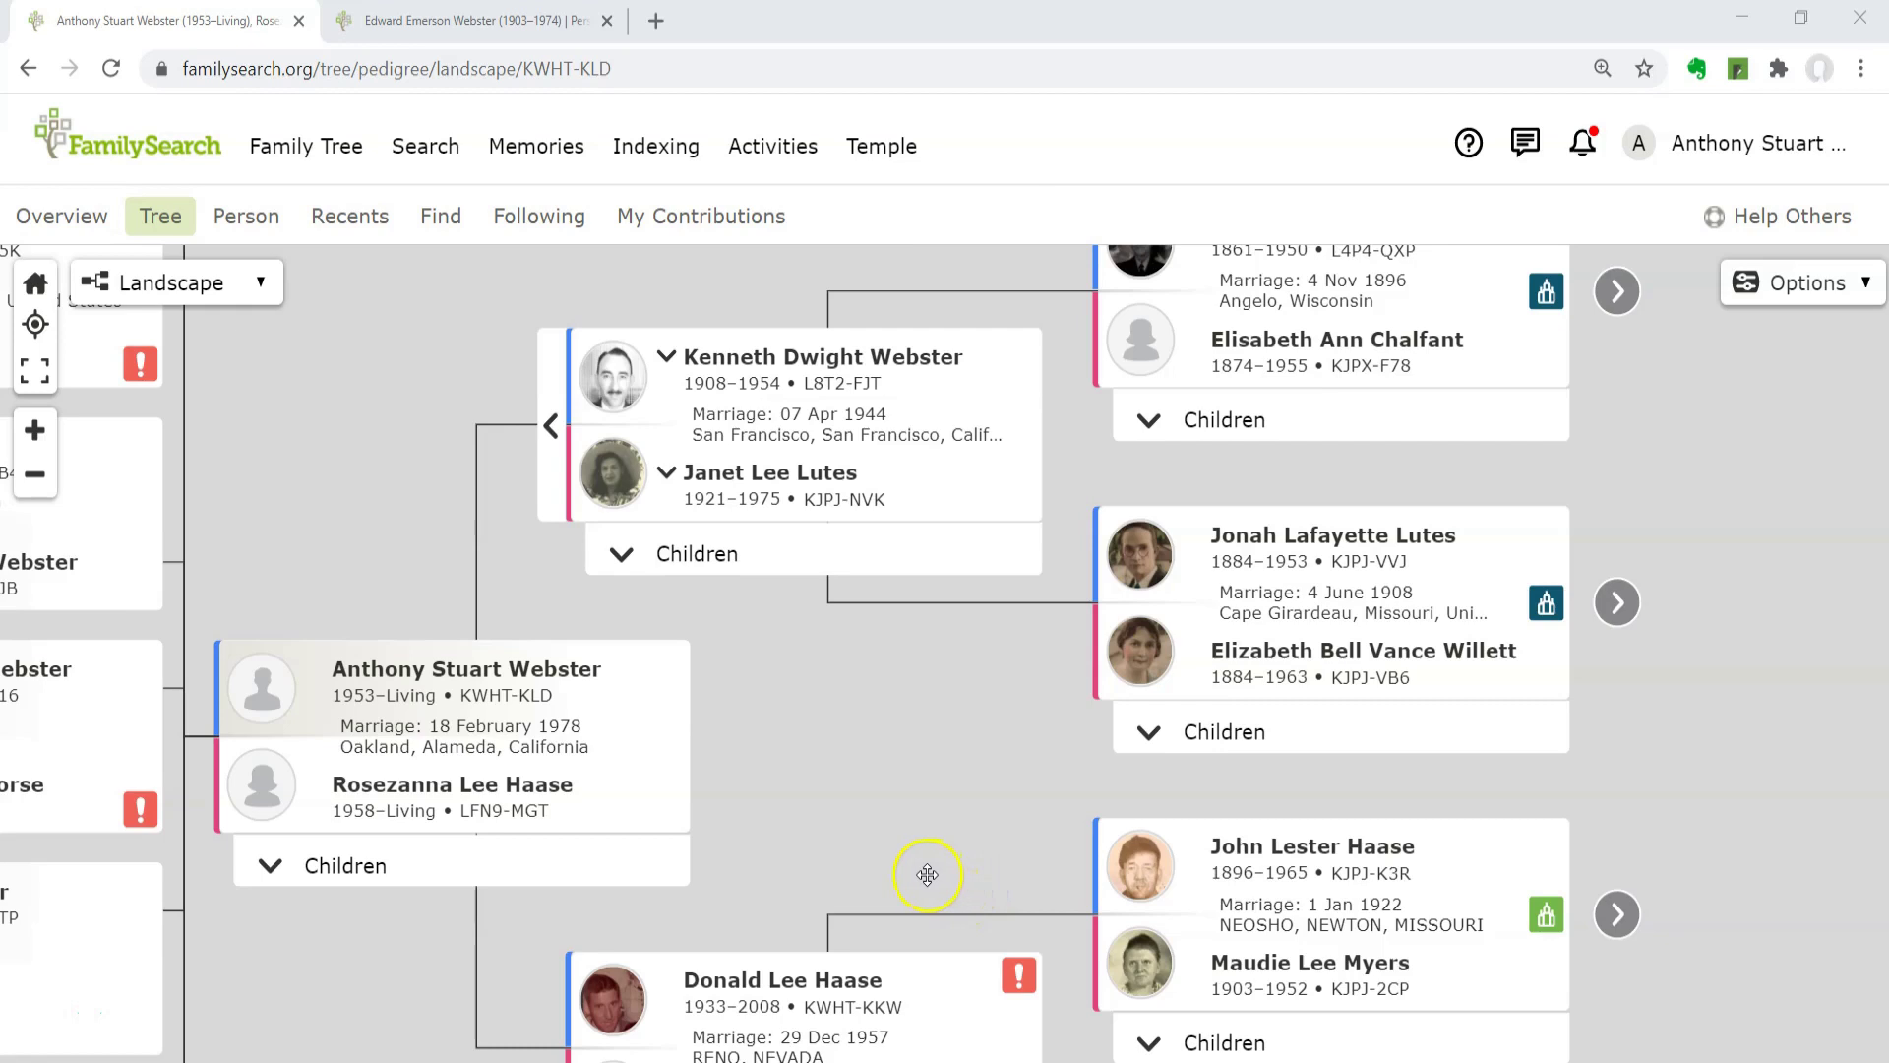
{"action": "scroll", "coordinate": [930, 873], "scroll_direction": "down", "scroll_amount": 2}
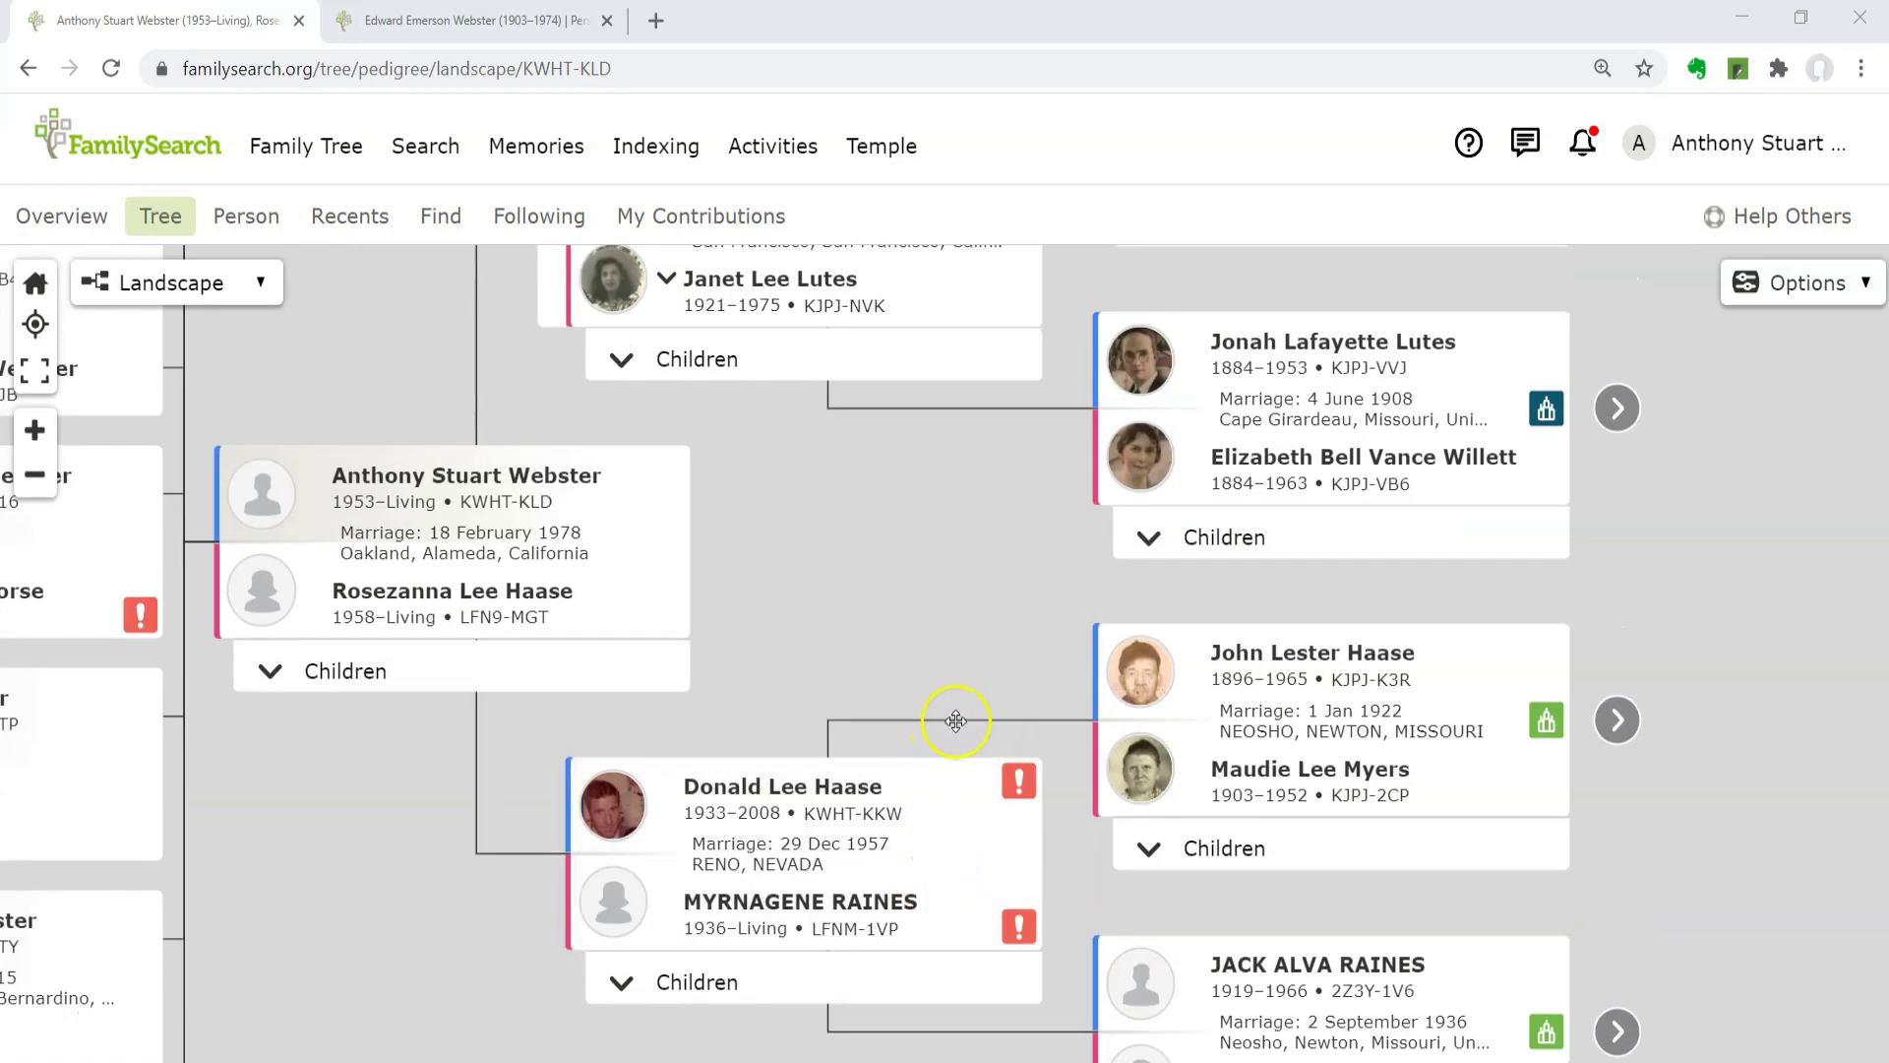
{"action": "scroll", "coordinate": [936, 708], "scroll_direction": "up", "scroll_amount": 4}
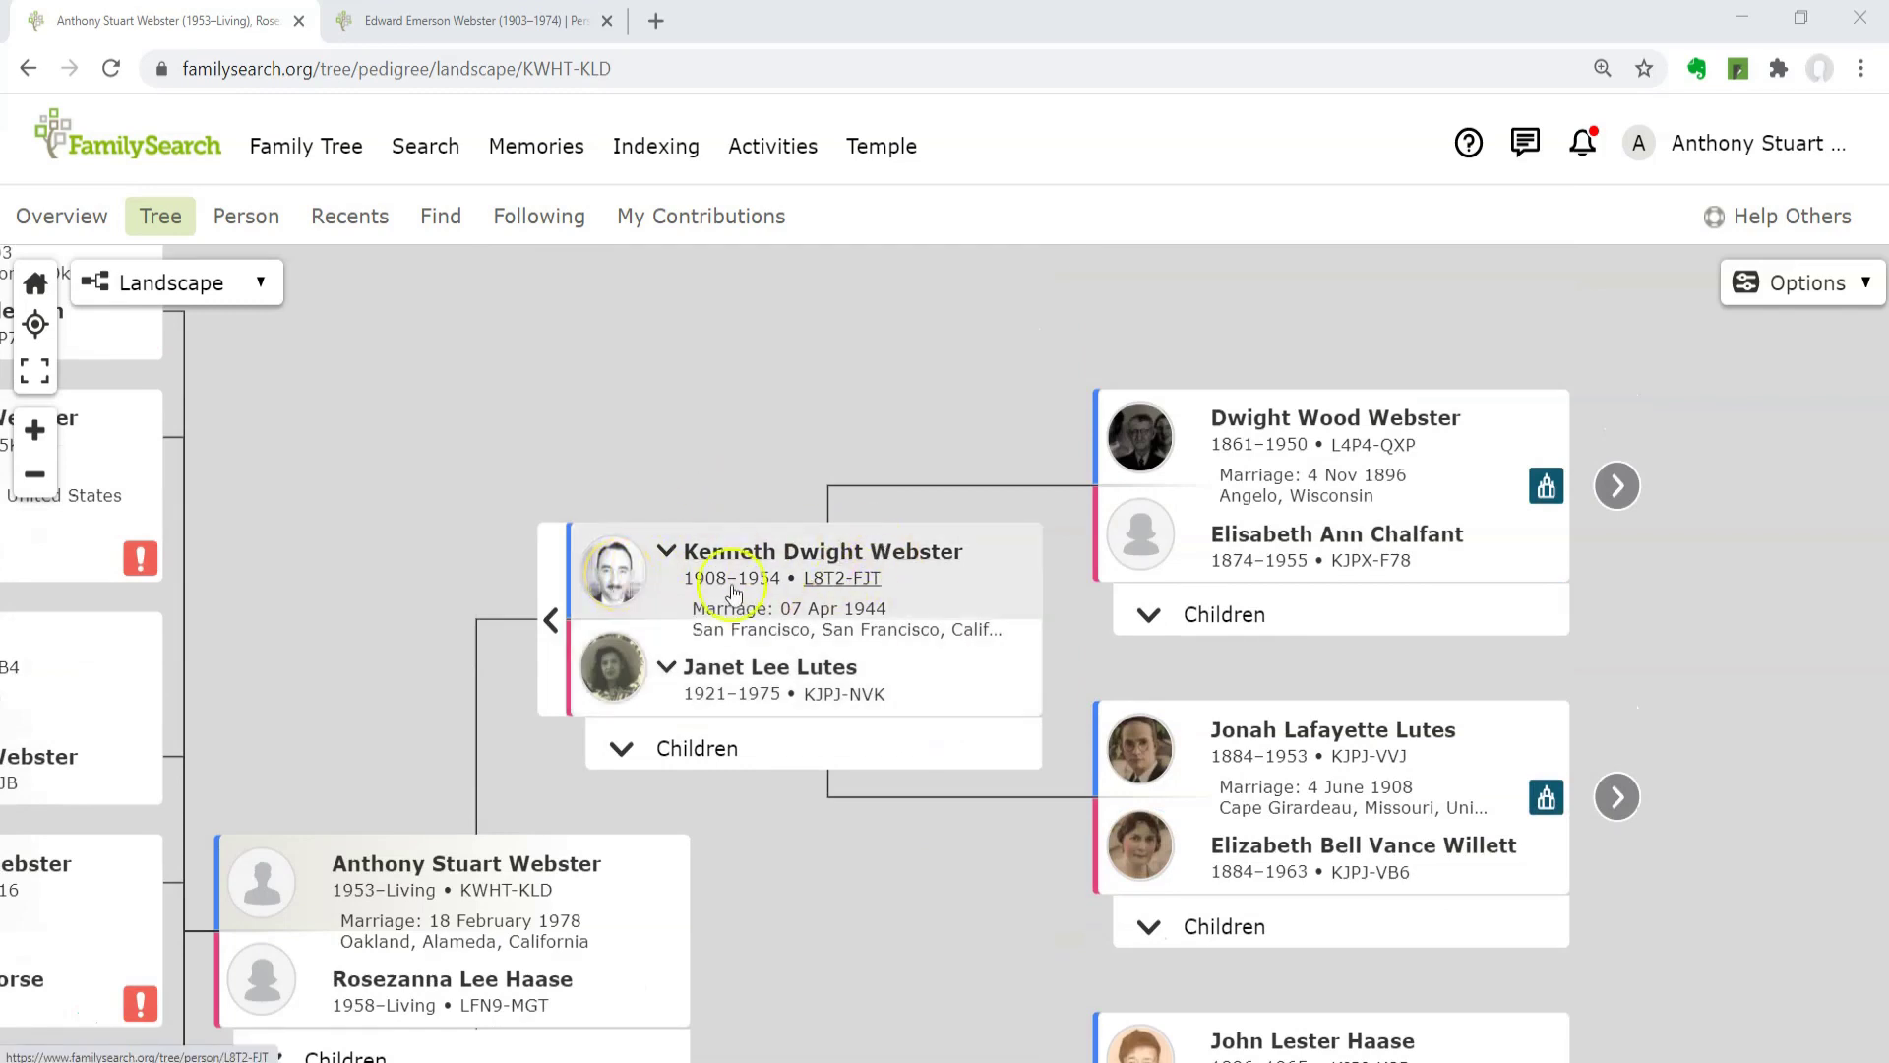
{"action": "left_click", "coordinate": [634, 580]}
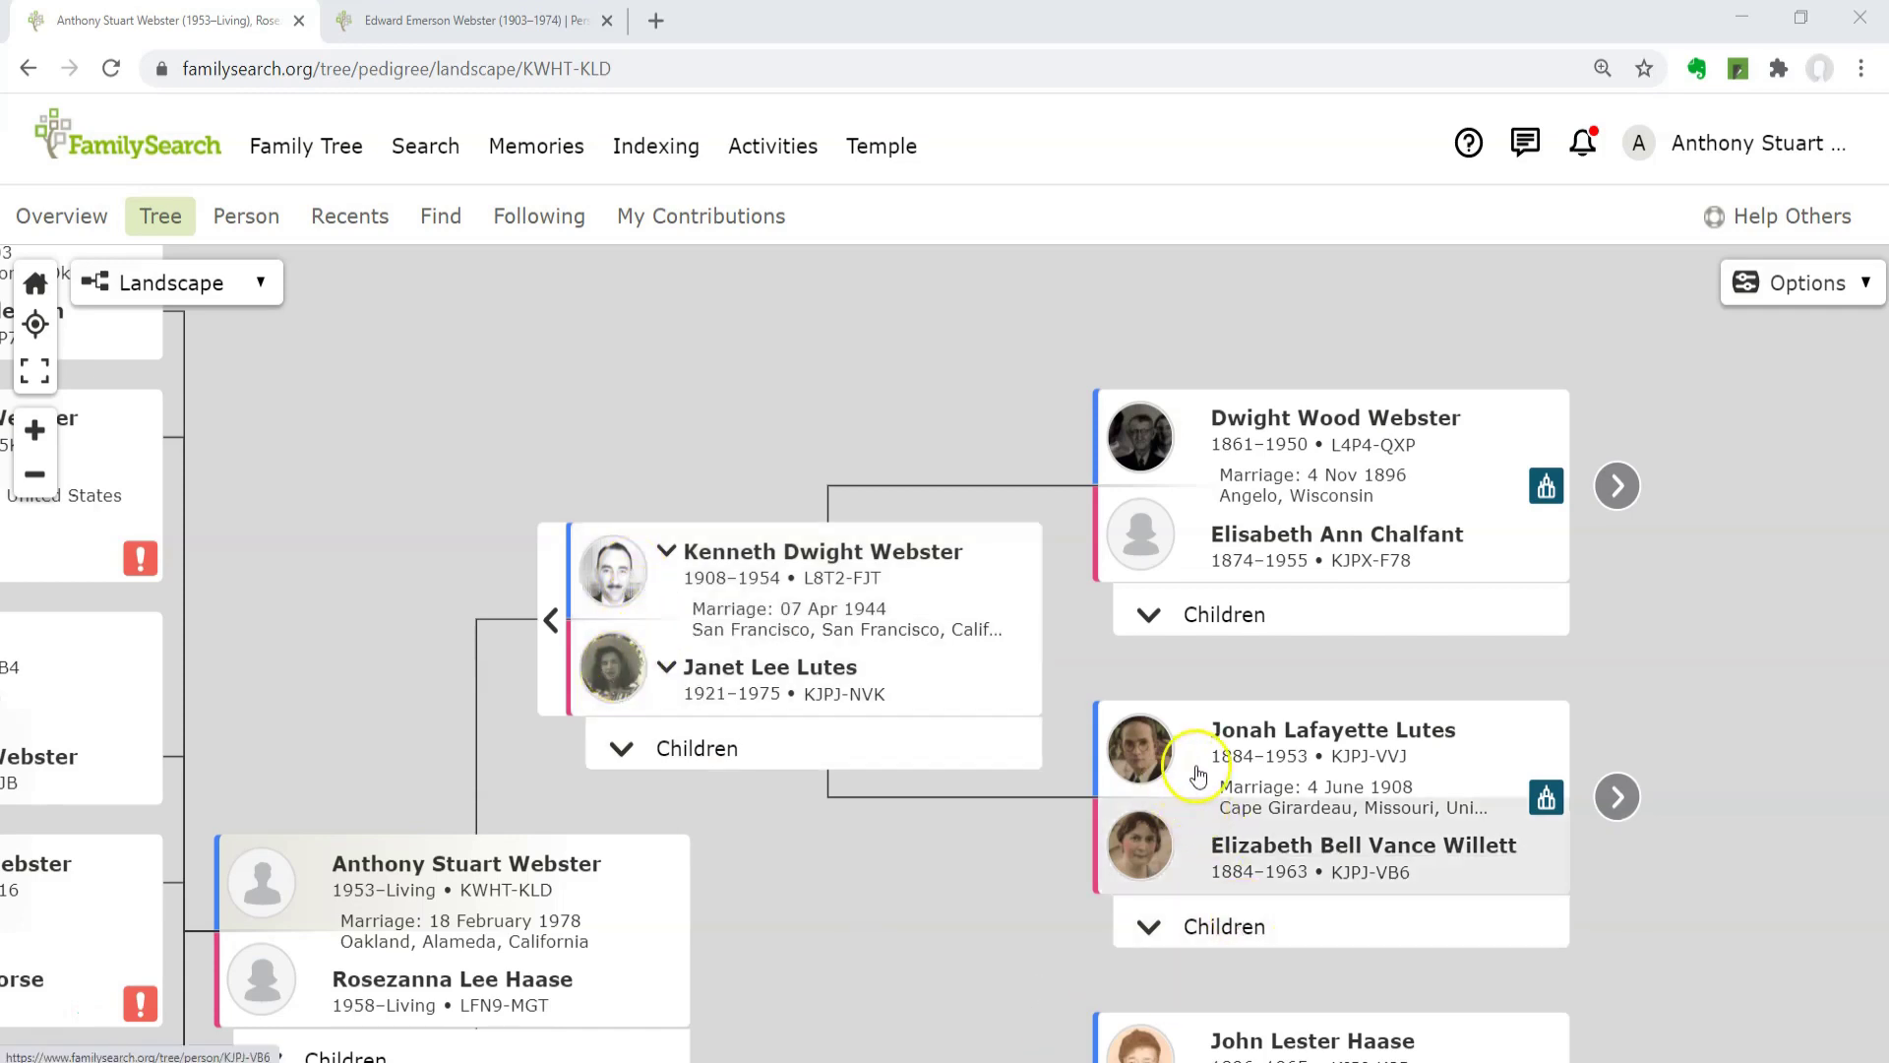
{"action": "left_click", "coordinate": [1159, 767]}
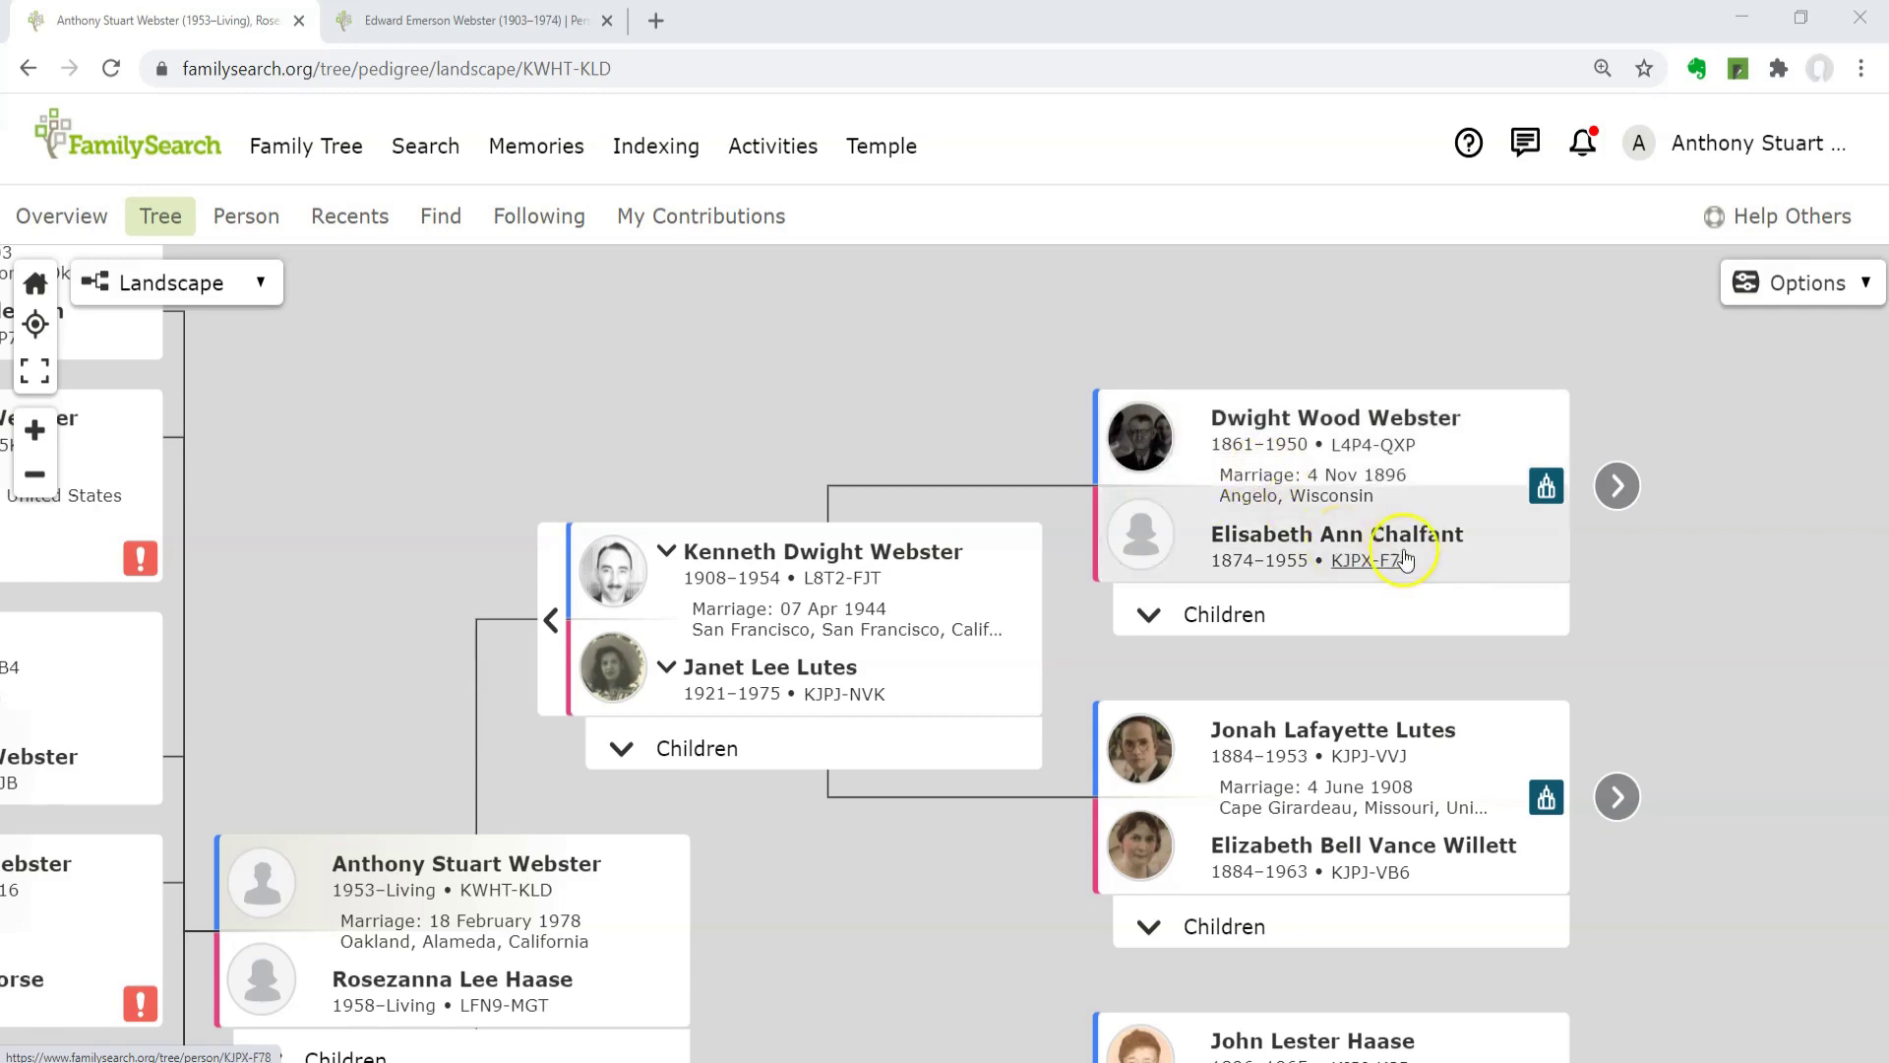
{"action": "left_click", "coordinate": [1270, 537]}
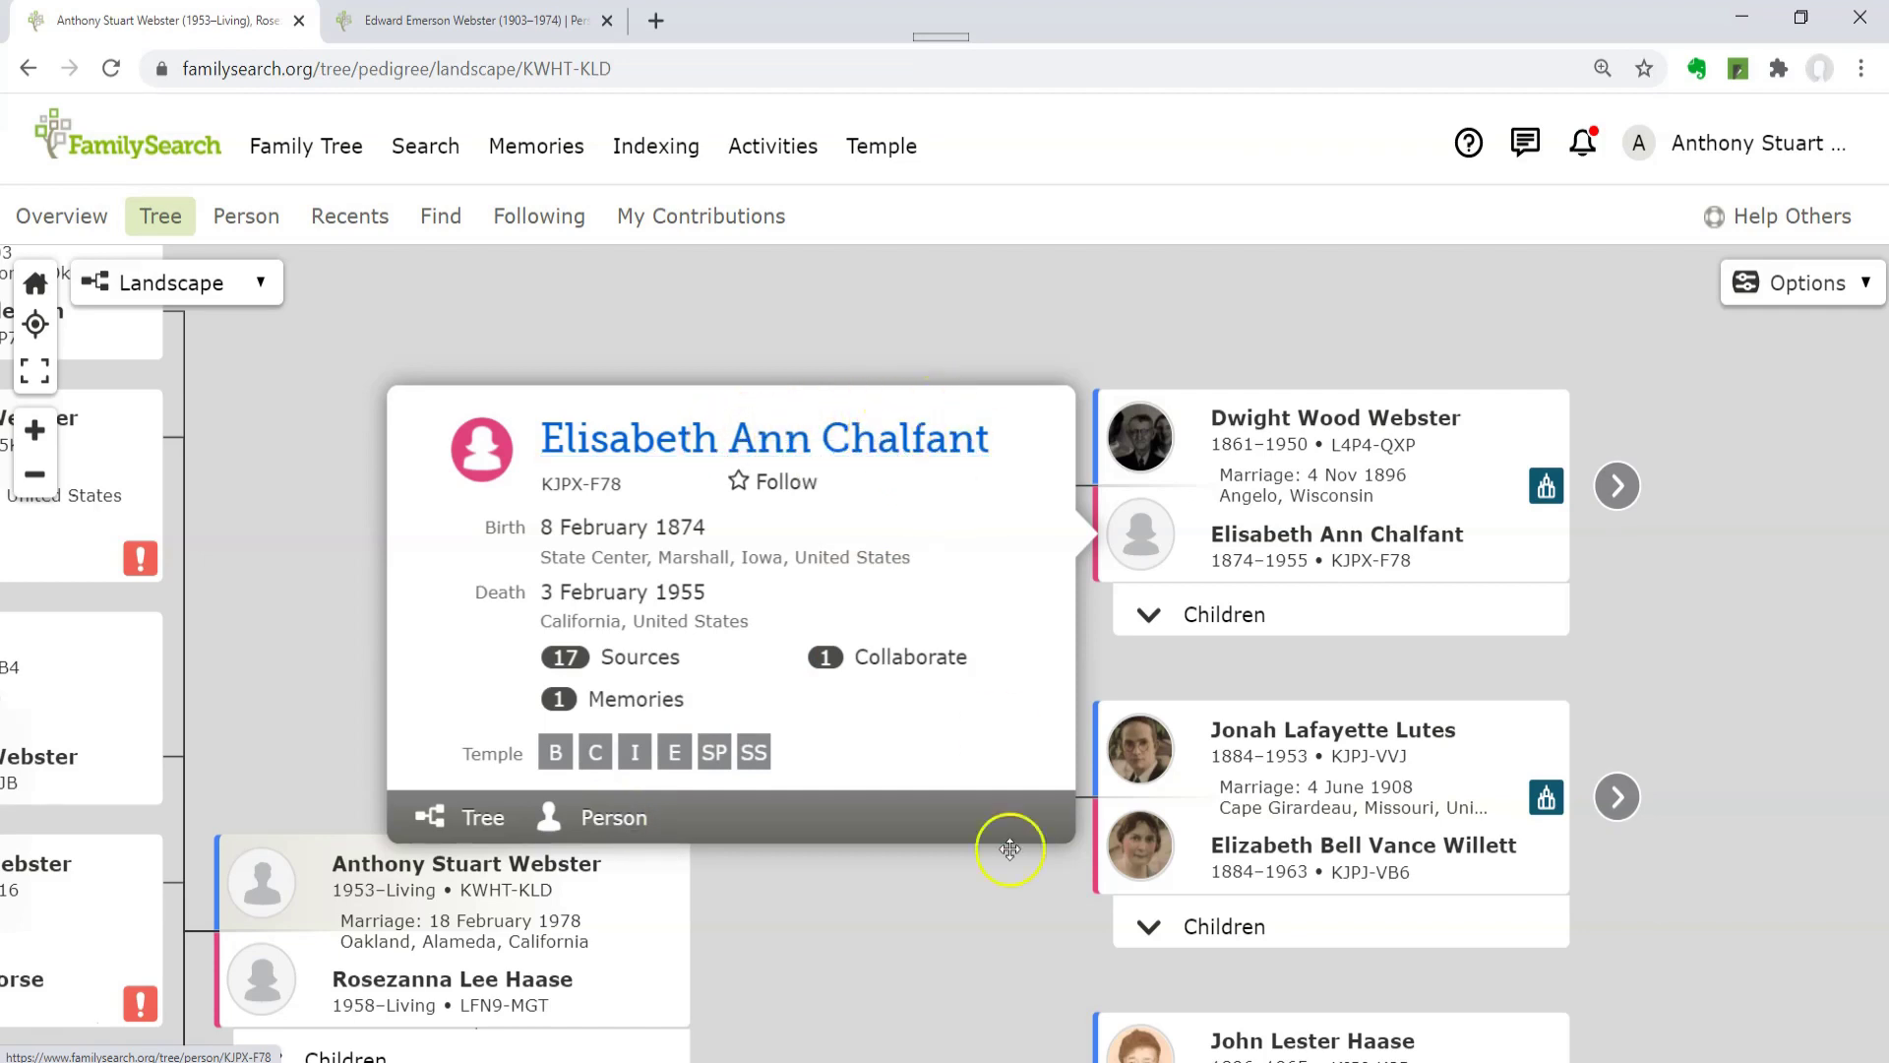
{"action": "left_click", "coordinate": [612, 817]}
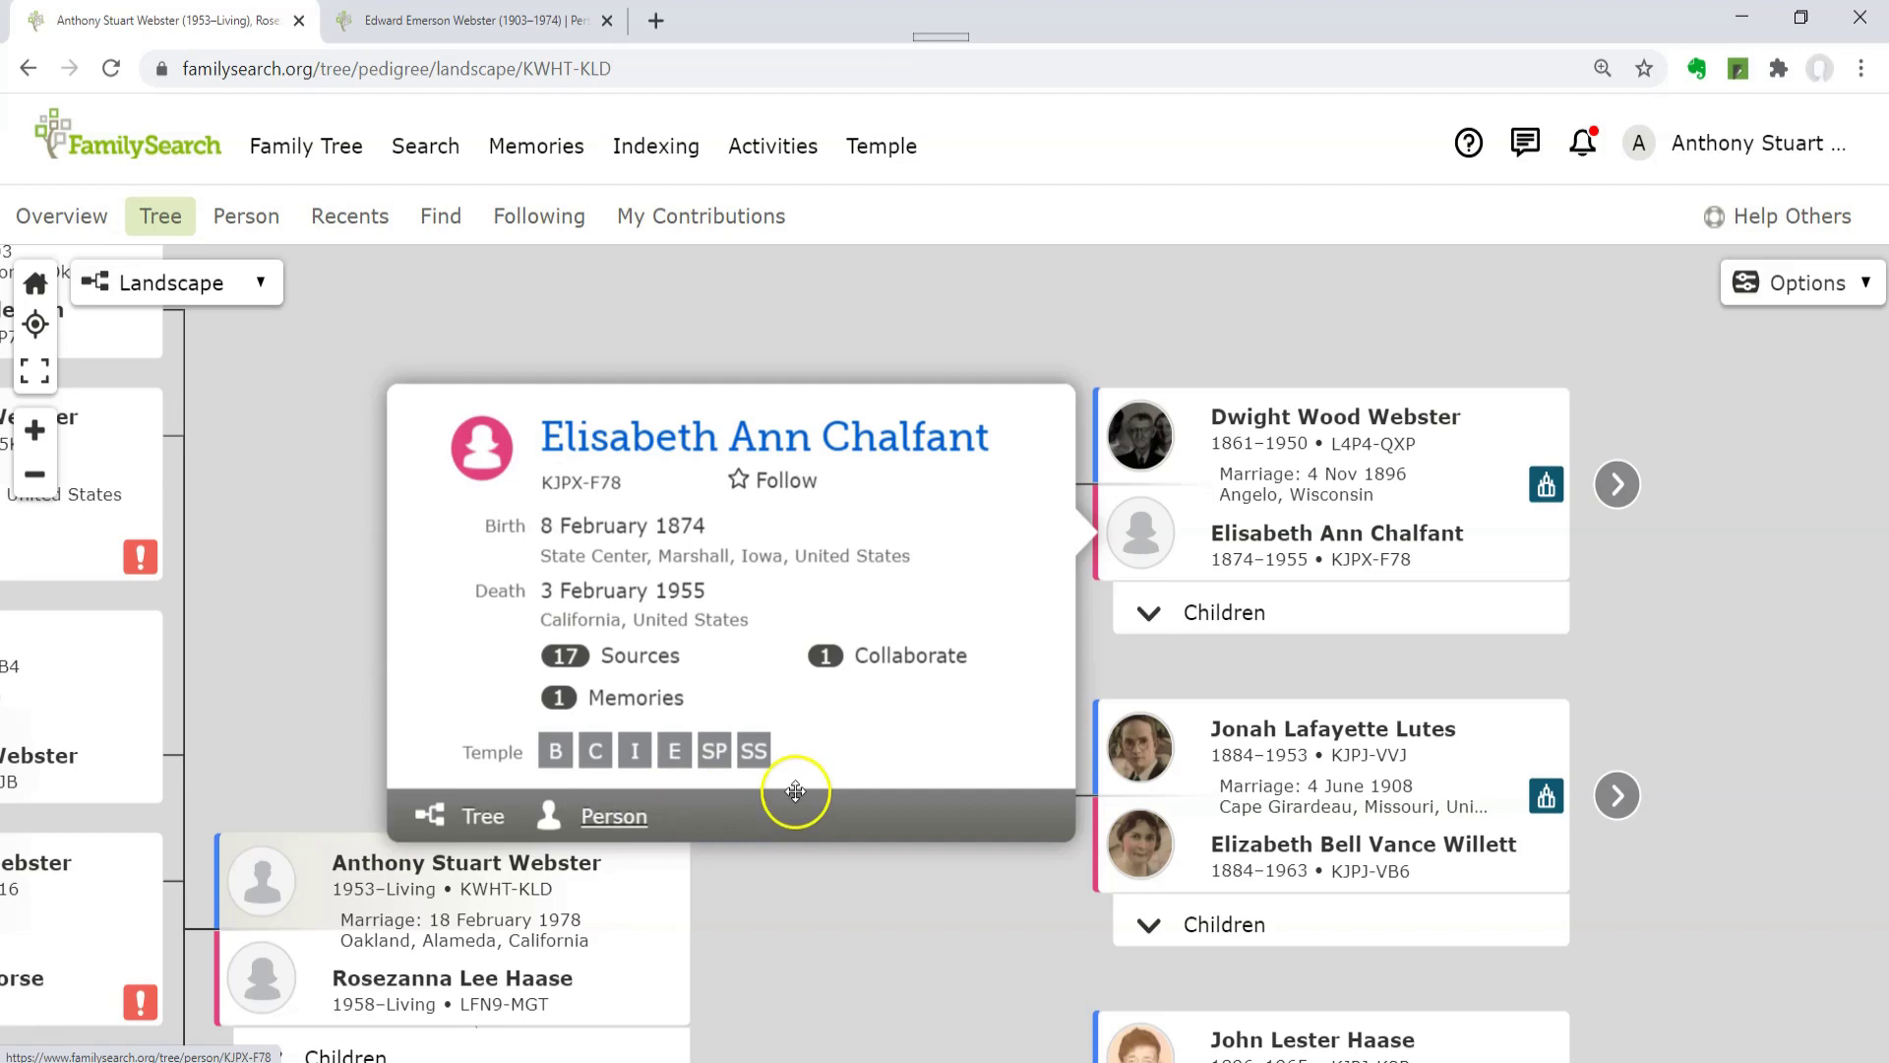
{"action": "left_click", "coordinate": [598, 824]}
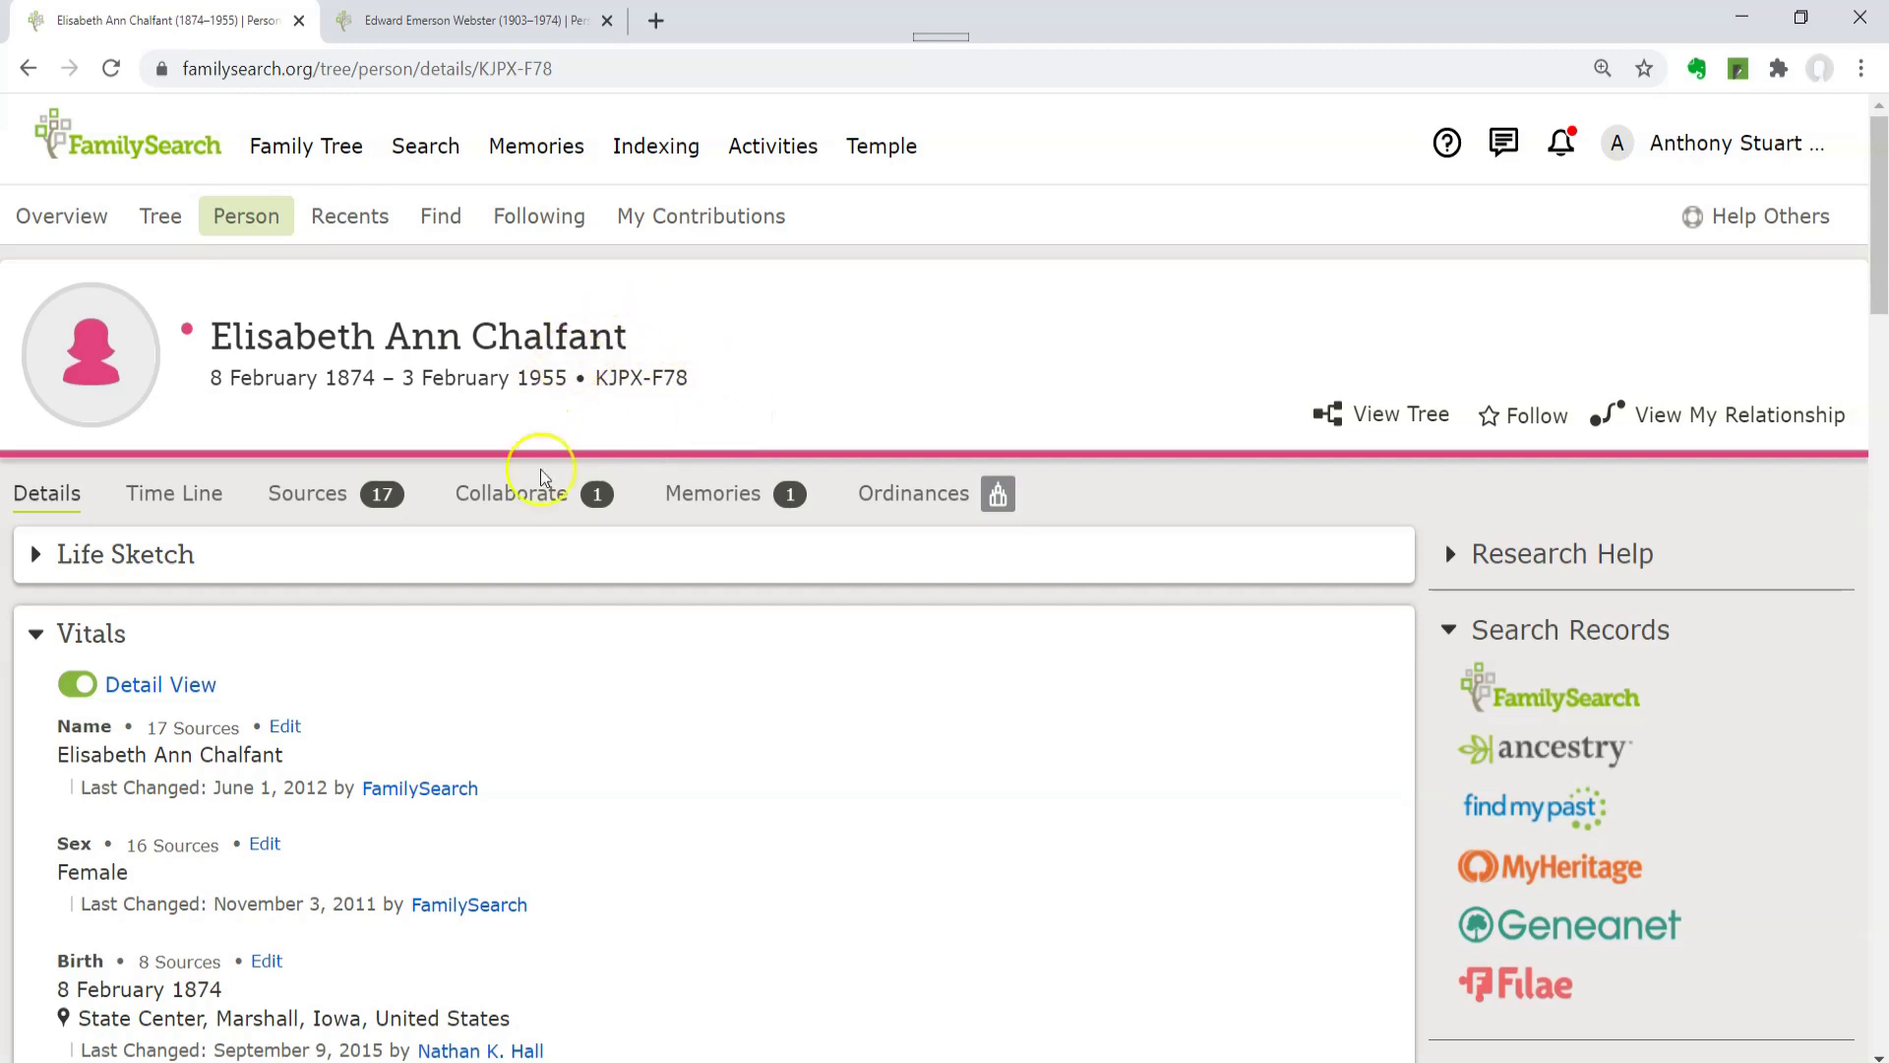
Examine the grandmother's alternate names, residences and family members on her details page.
{"action": "scroll", "coordinate": [388, 726], "scroll_direction": "down", "scroll_amount": 10}
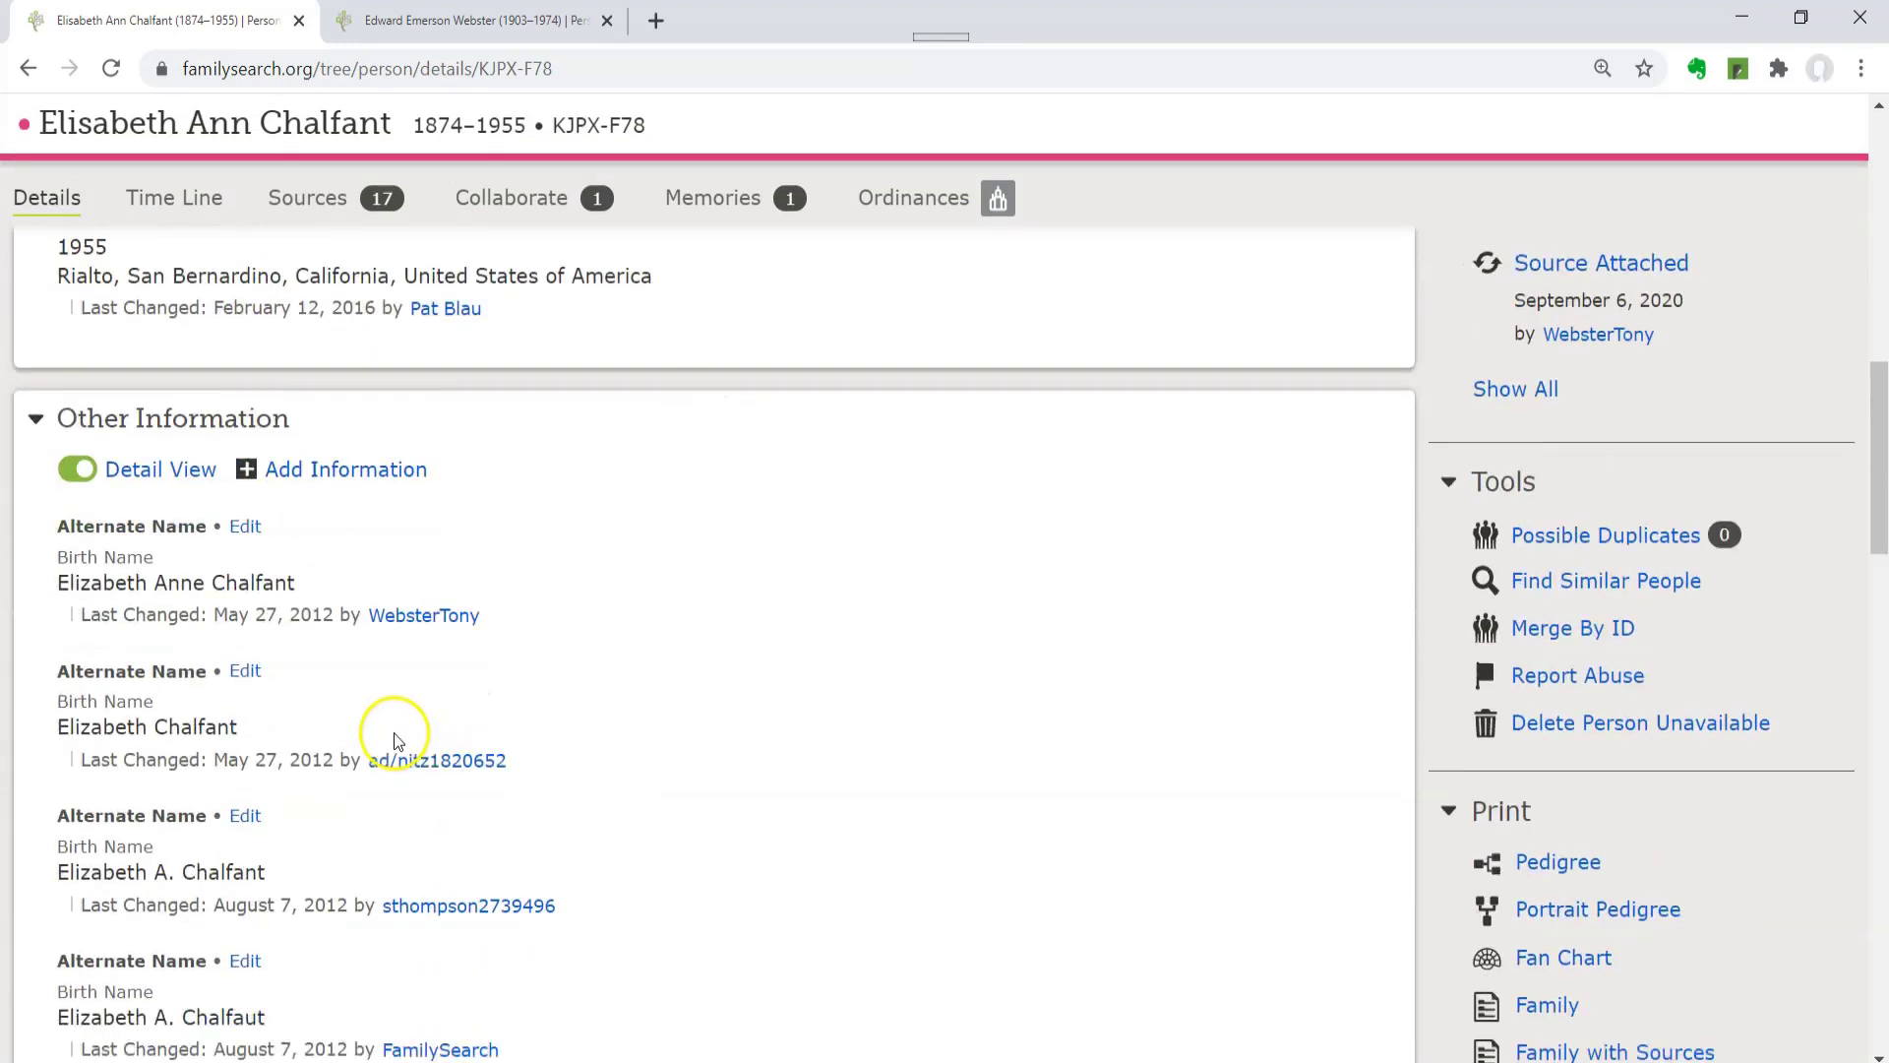
{"action": "scroll", "coordinate": [393, 738], "scroll_direction": "down", "scroll_amount": 1}
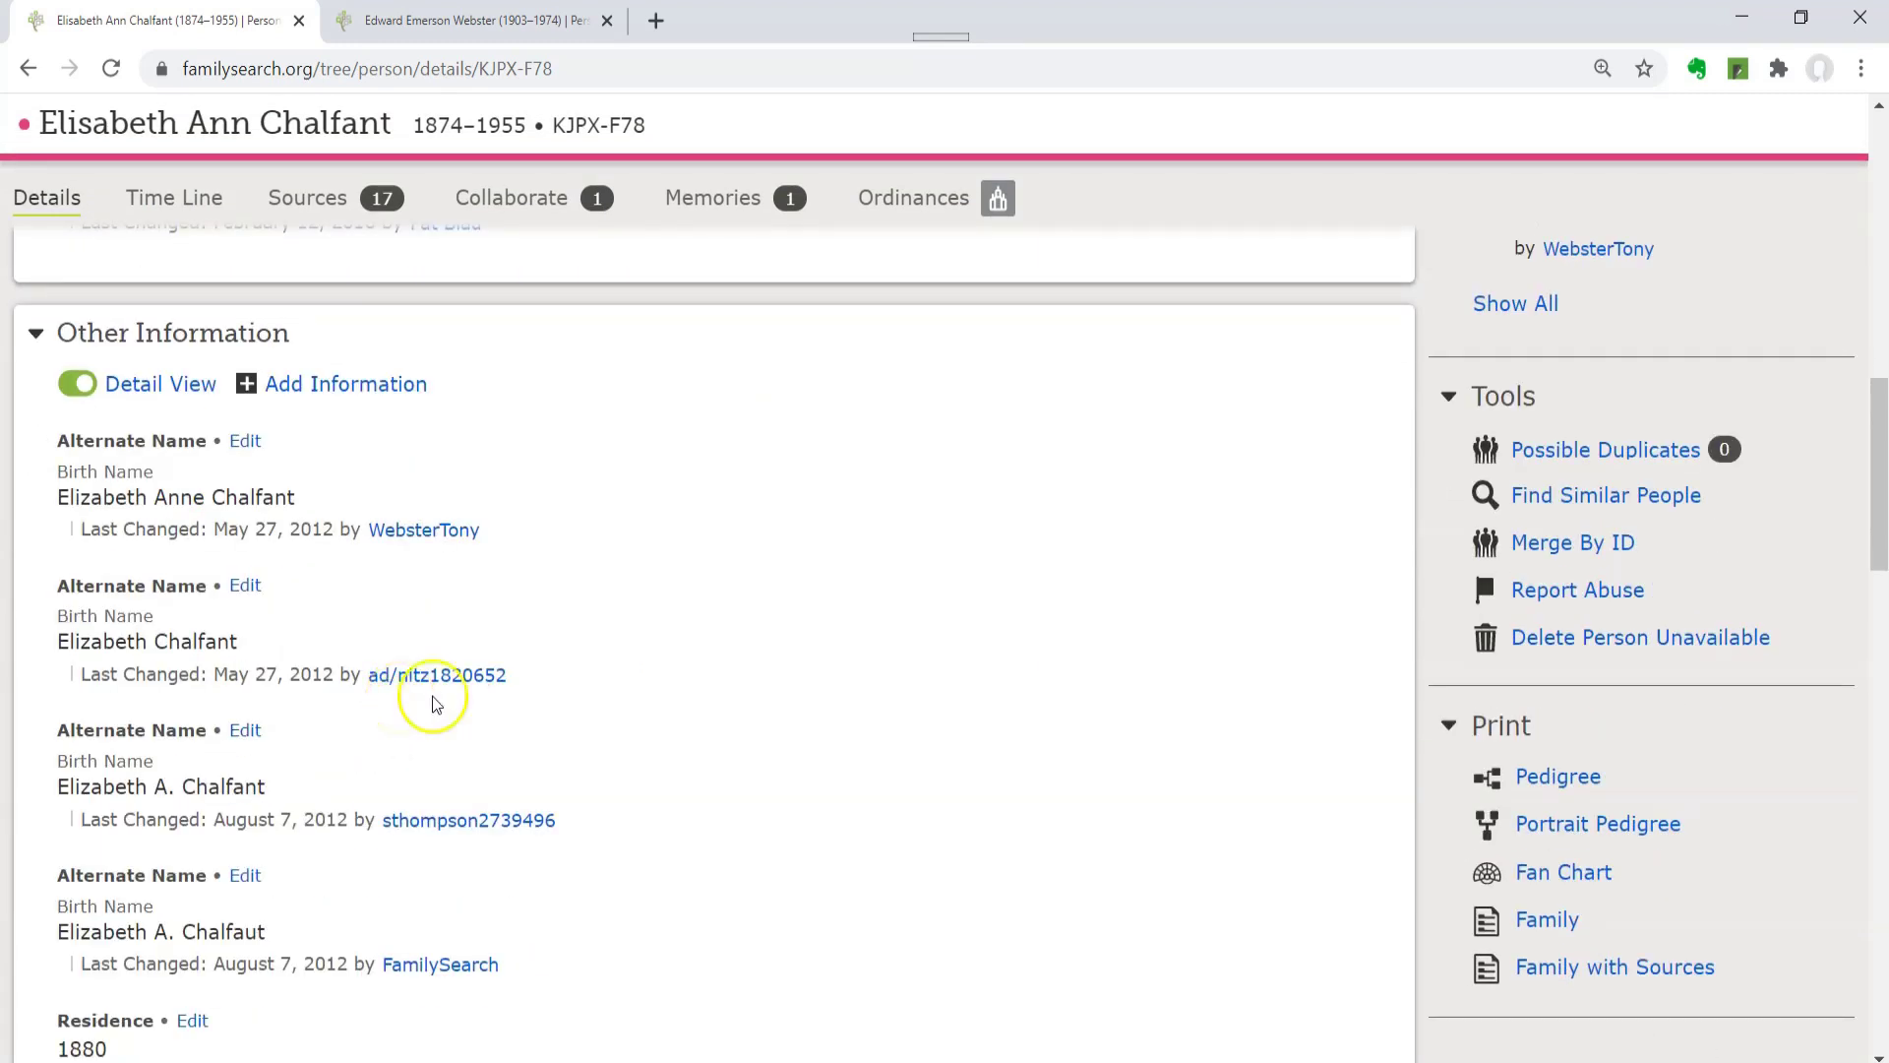
{"action": "scroll", "coordinate": [495, 800], "scroll_direction": "down", "scroll_amount": 6}
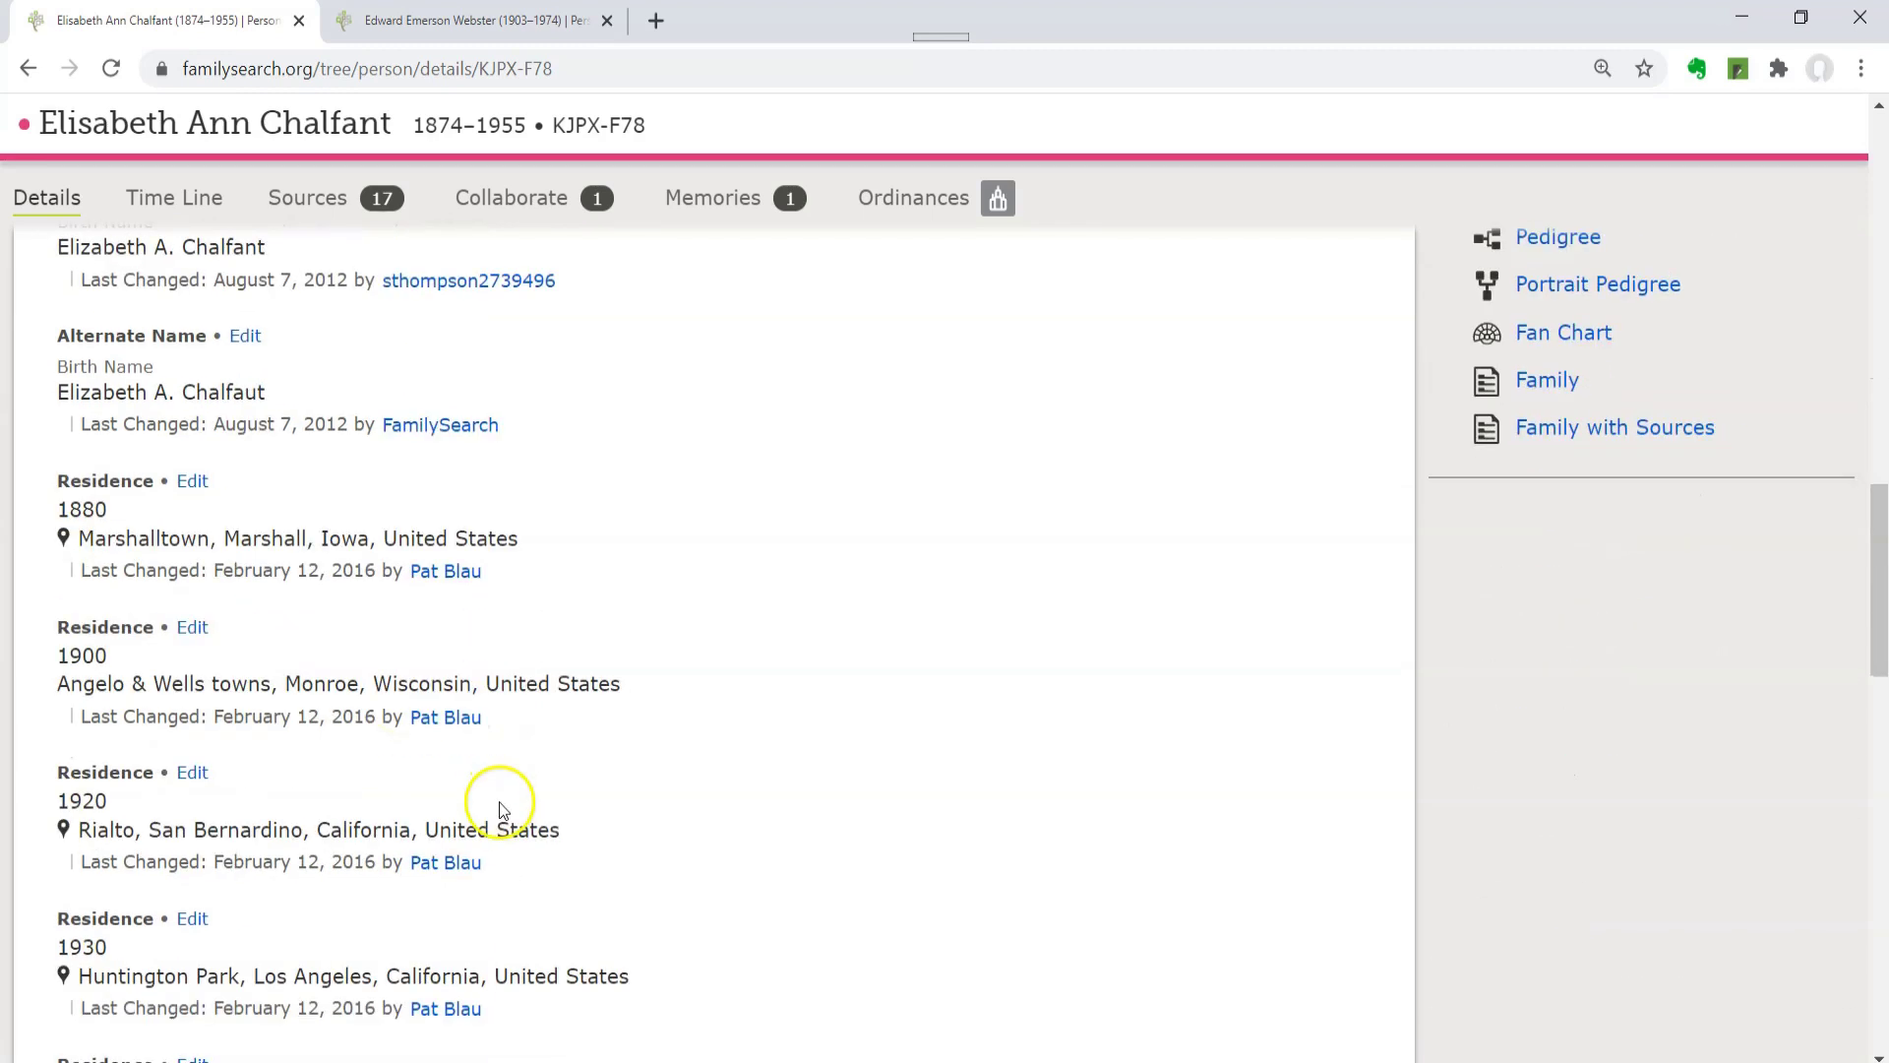
{"action": "scroll", "coordinate": [487, 787], "scroll_direction": "down", "scroll_amount": 8}
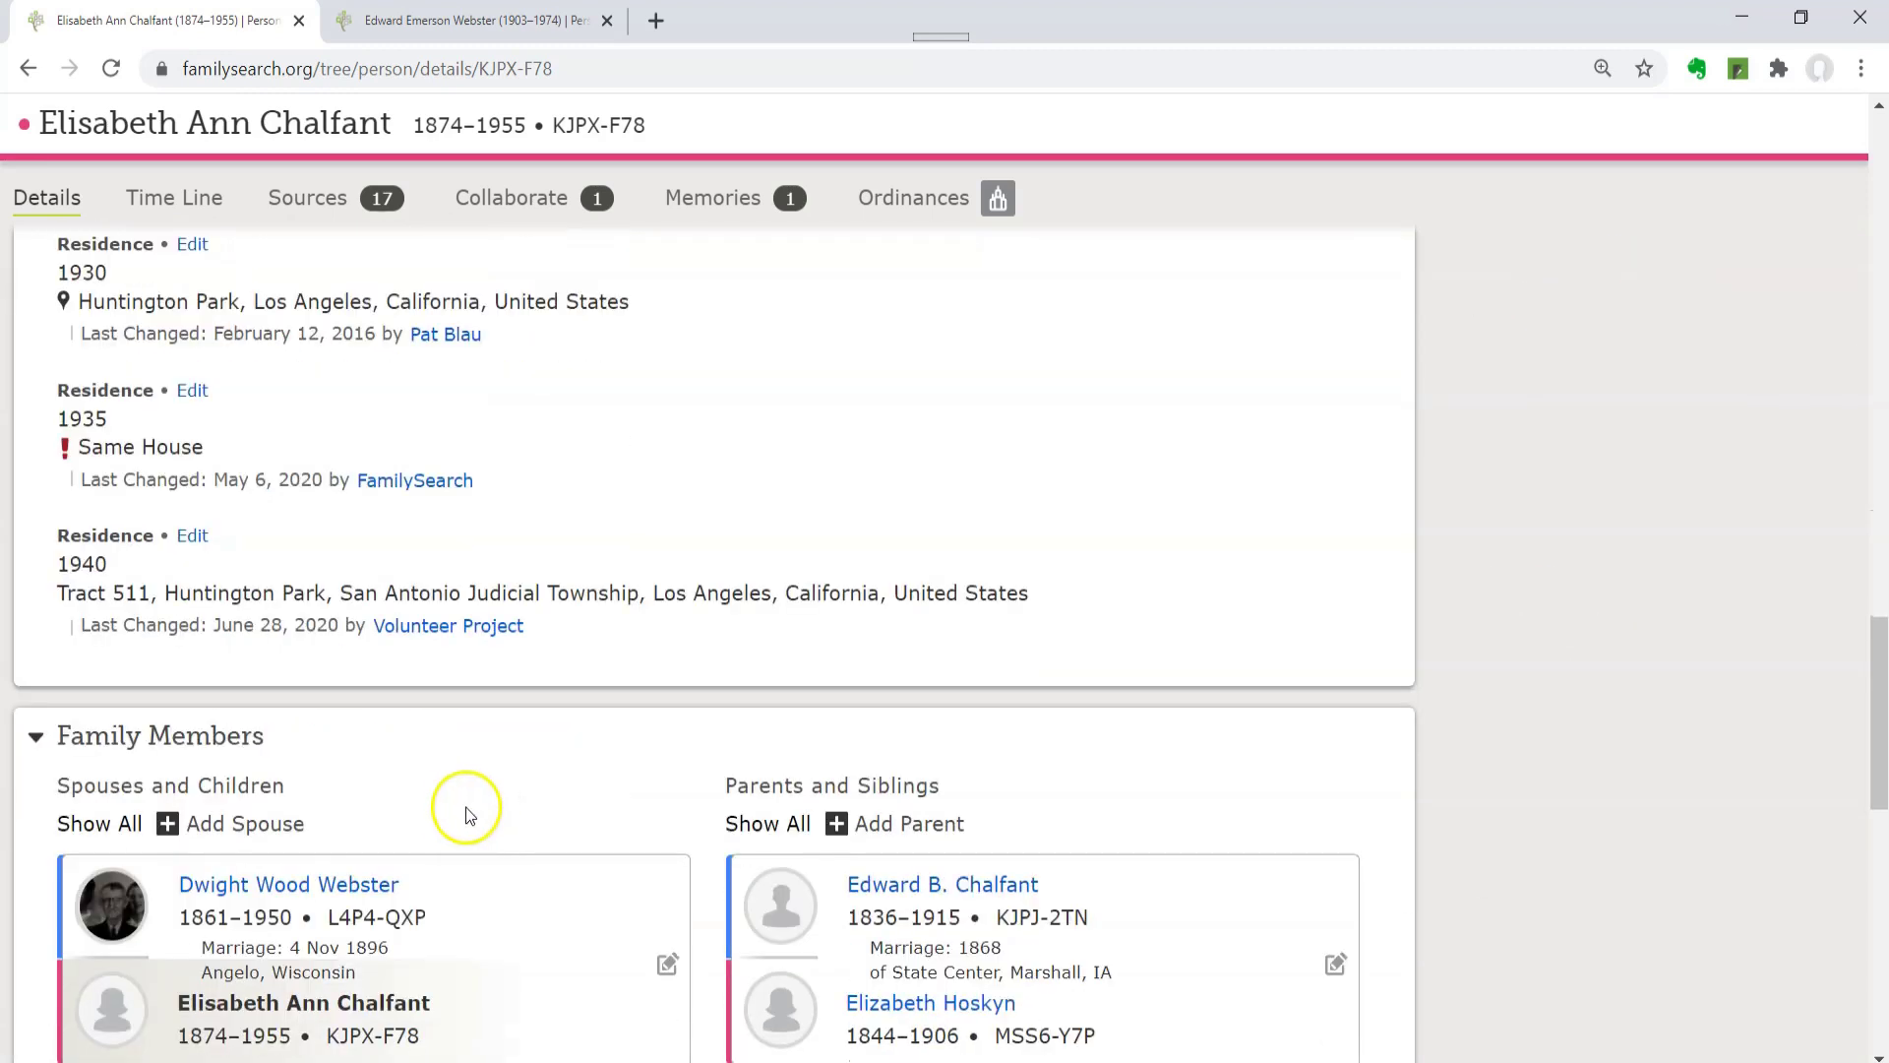
{"action": "scroll", "coordinate": [453, 809], "scroll_direction": "down", "scroll_amount": 3}
{"action": "scroll", "coordinate": [487, 818], "scroll_direction": "up", "scroll_amount": 3}
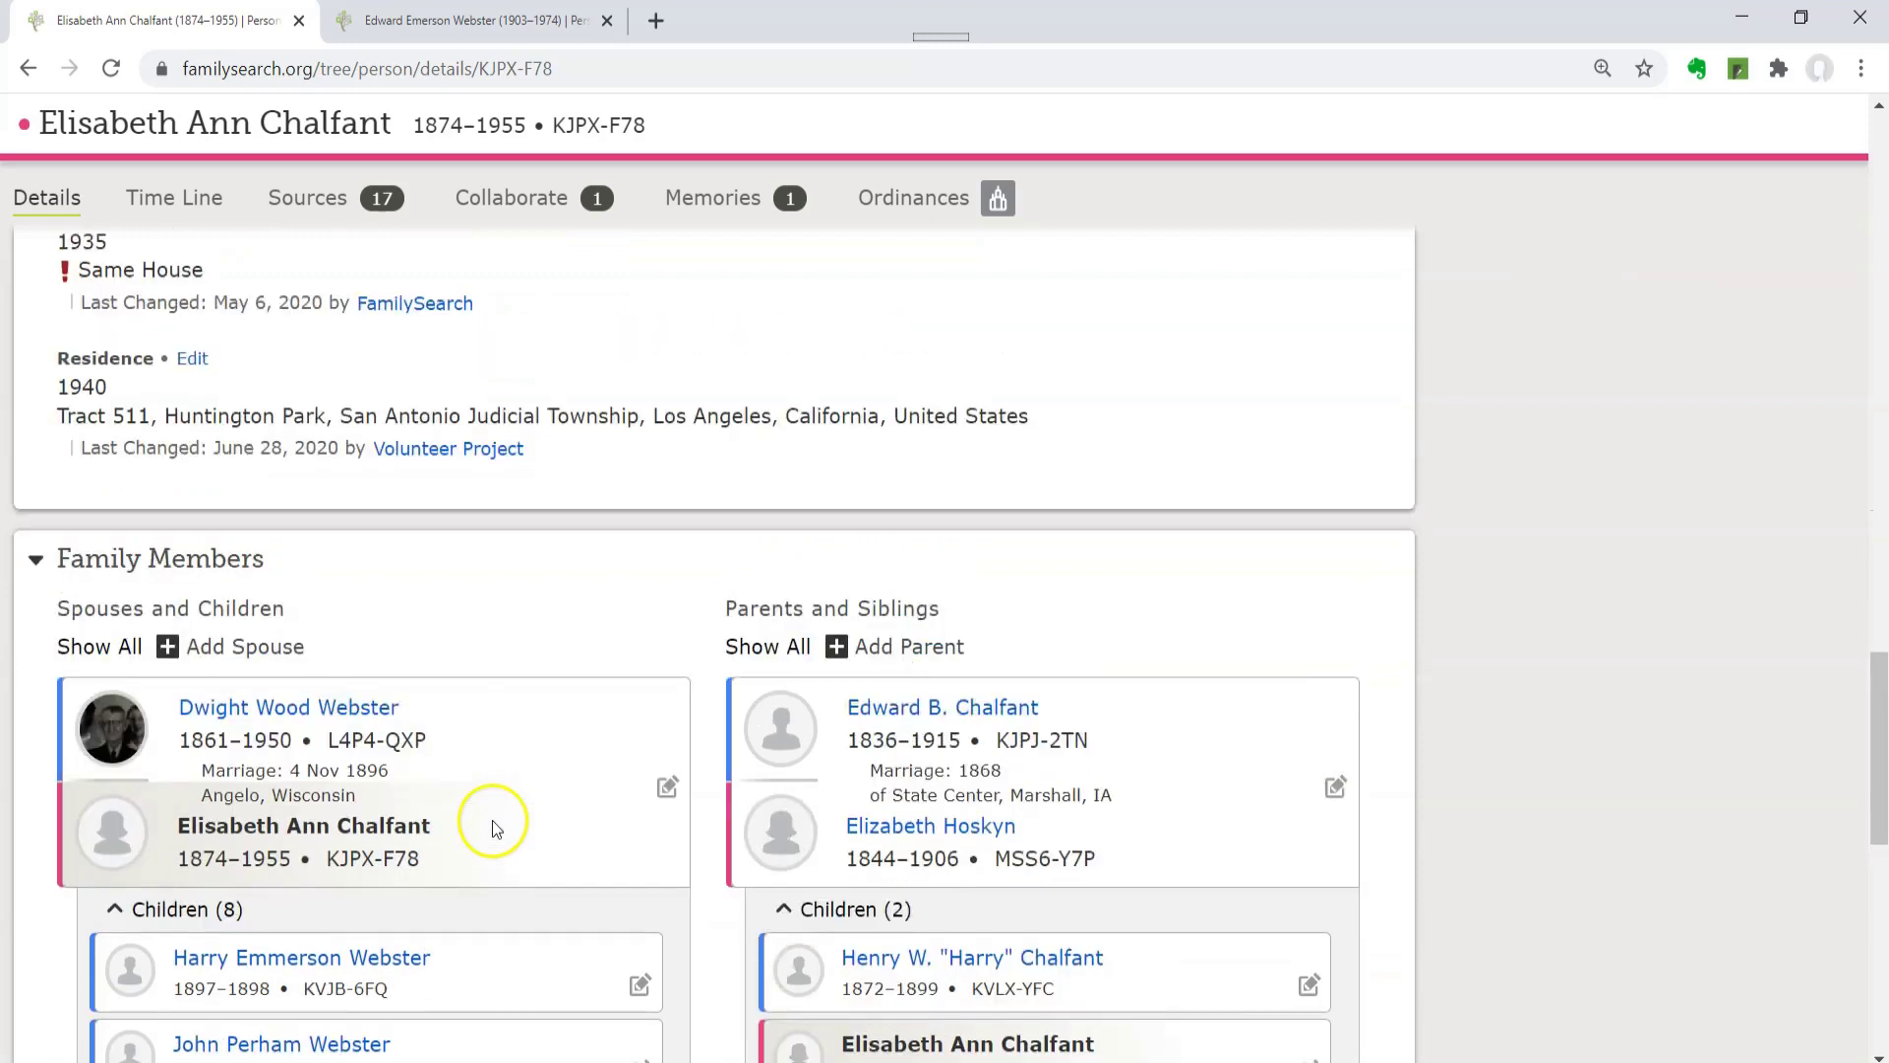
{"action": "scroll", "coordinate": [487, 825], "scroll_direction": "down", "scroll_amount": 6}
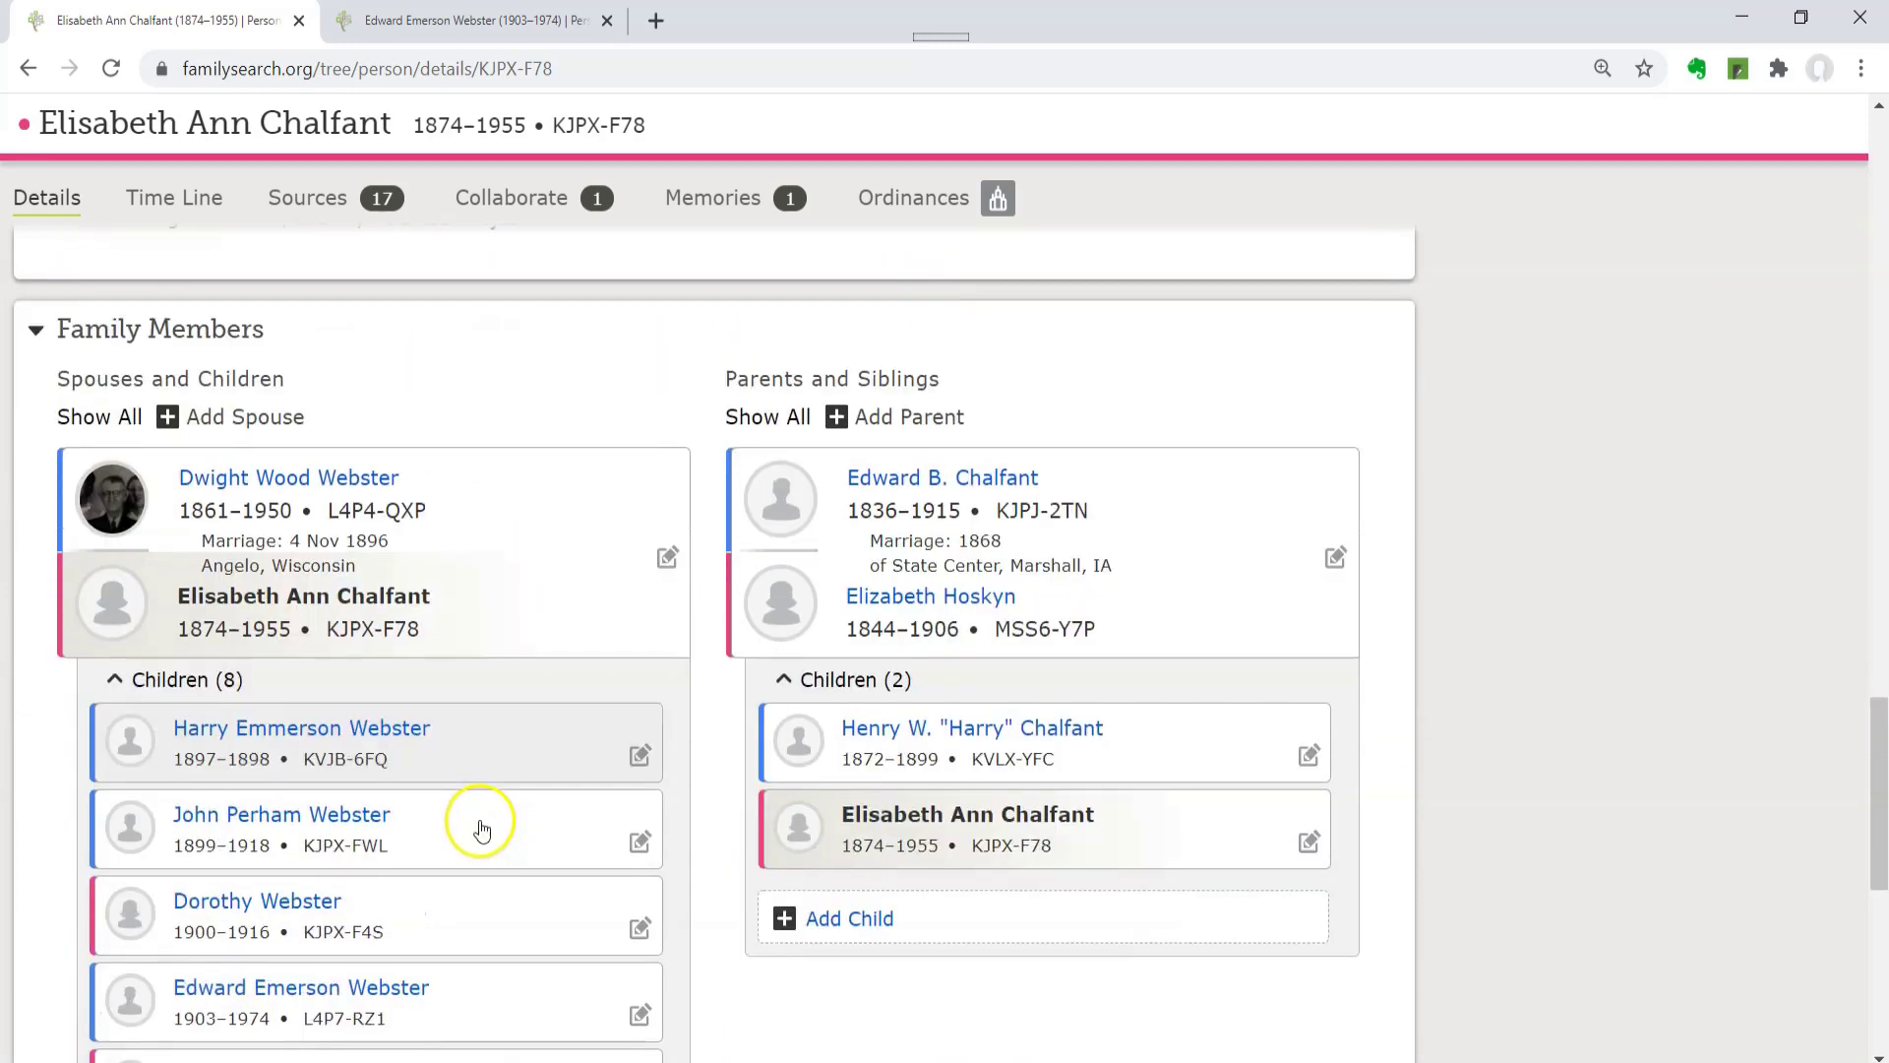
{"action": "scroll", "coordinate": [604, 834], "scroll_direction": "up", "scroll_amount": 10}
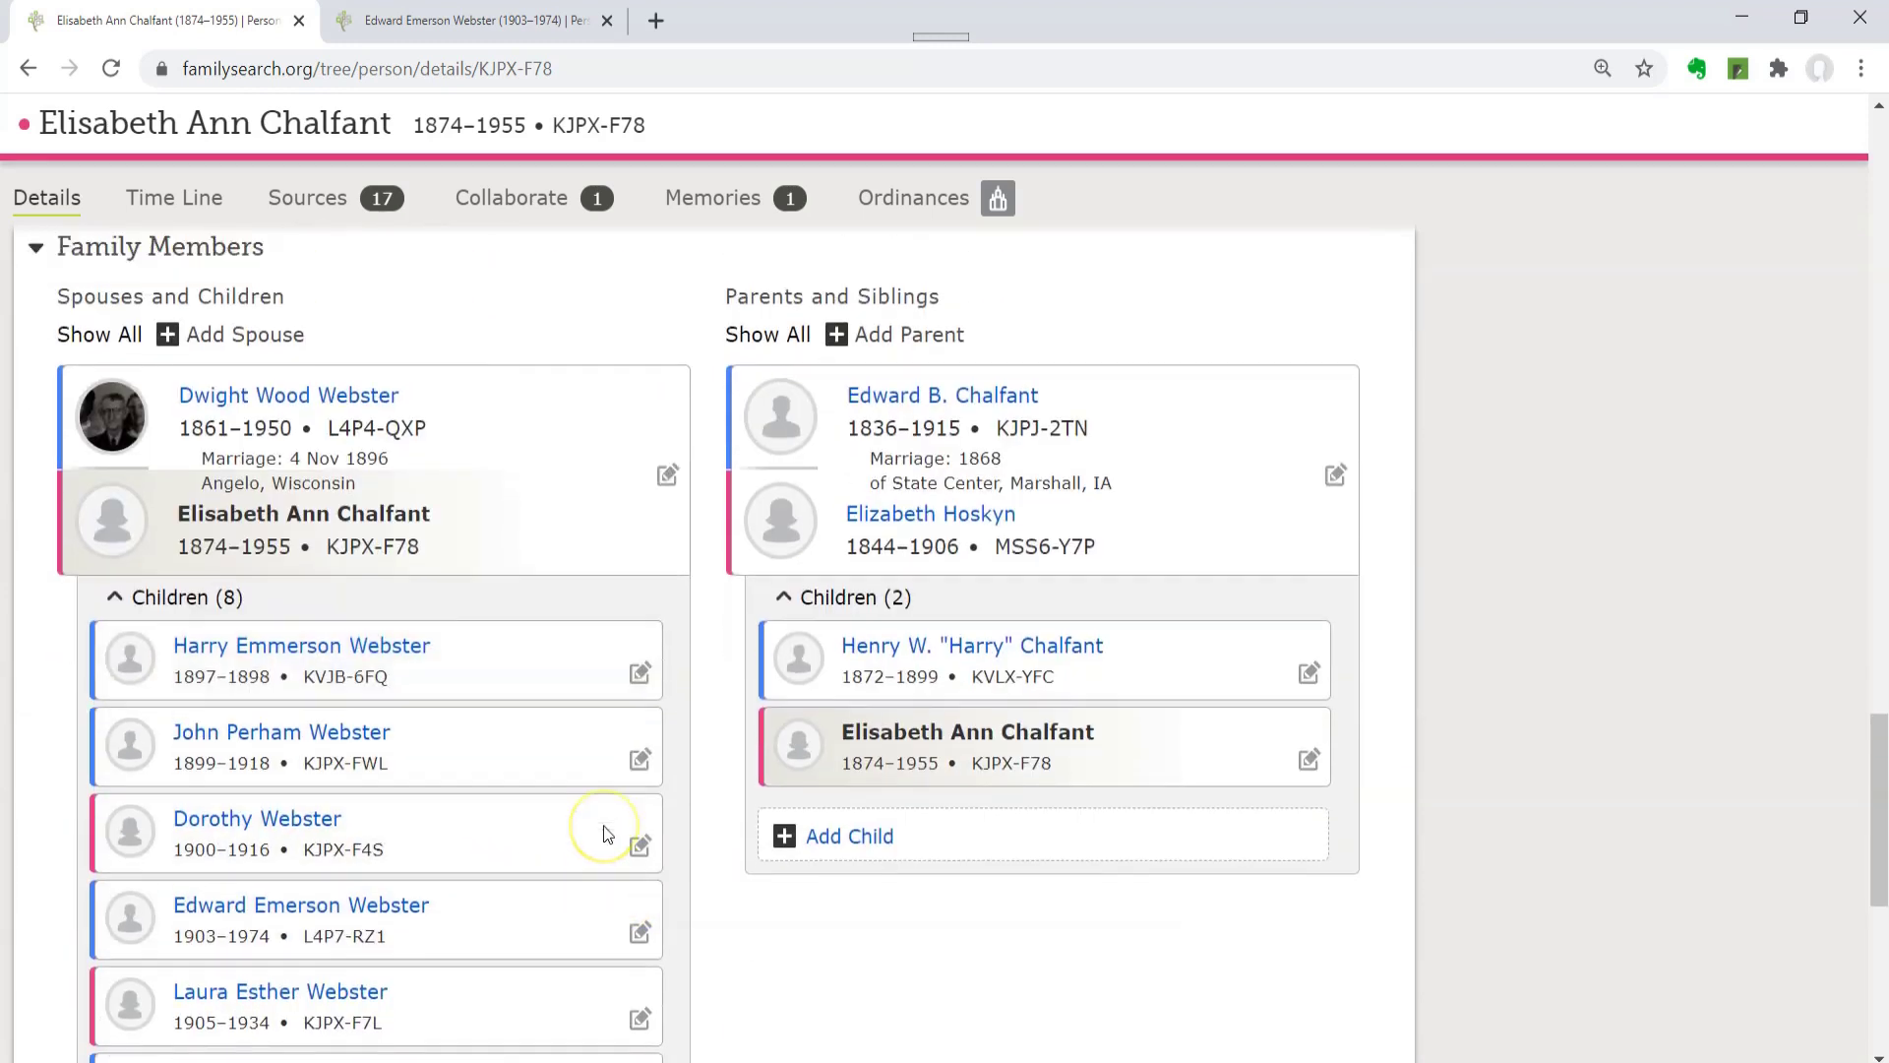
{"action": "scroll", "coordinate": [607, 834], "scroll_direction": "up", "scroll_amount": 10}
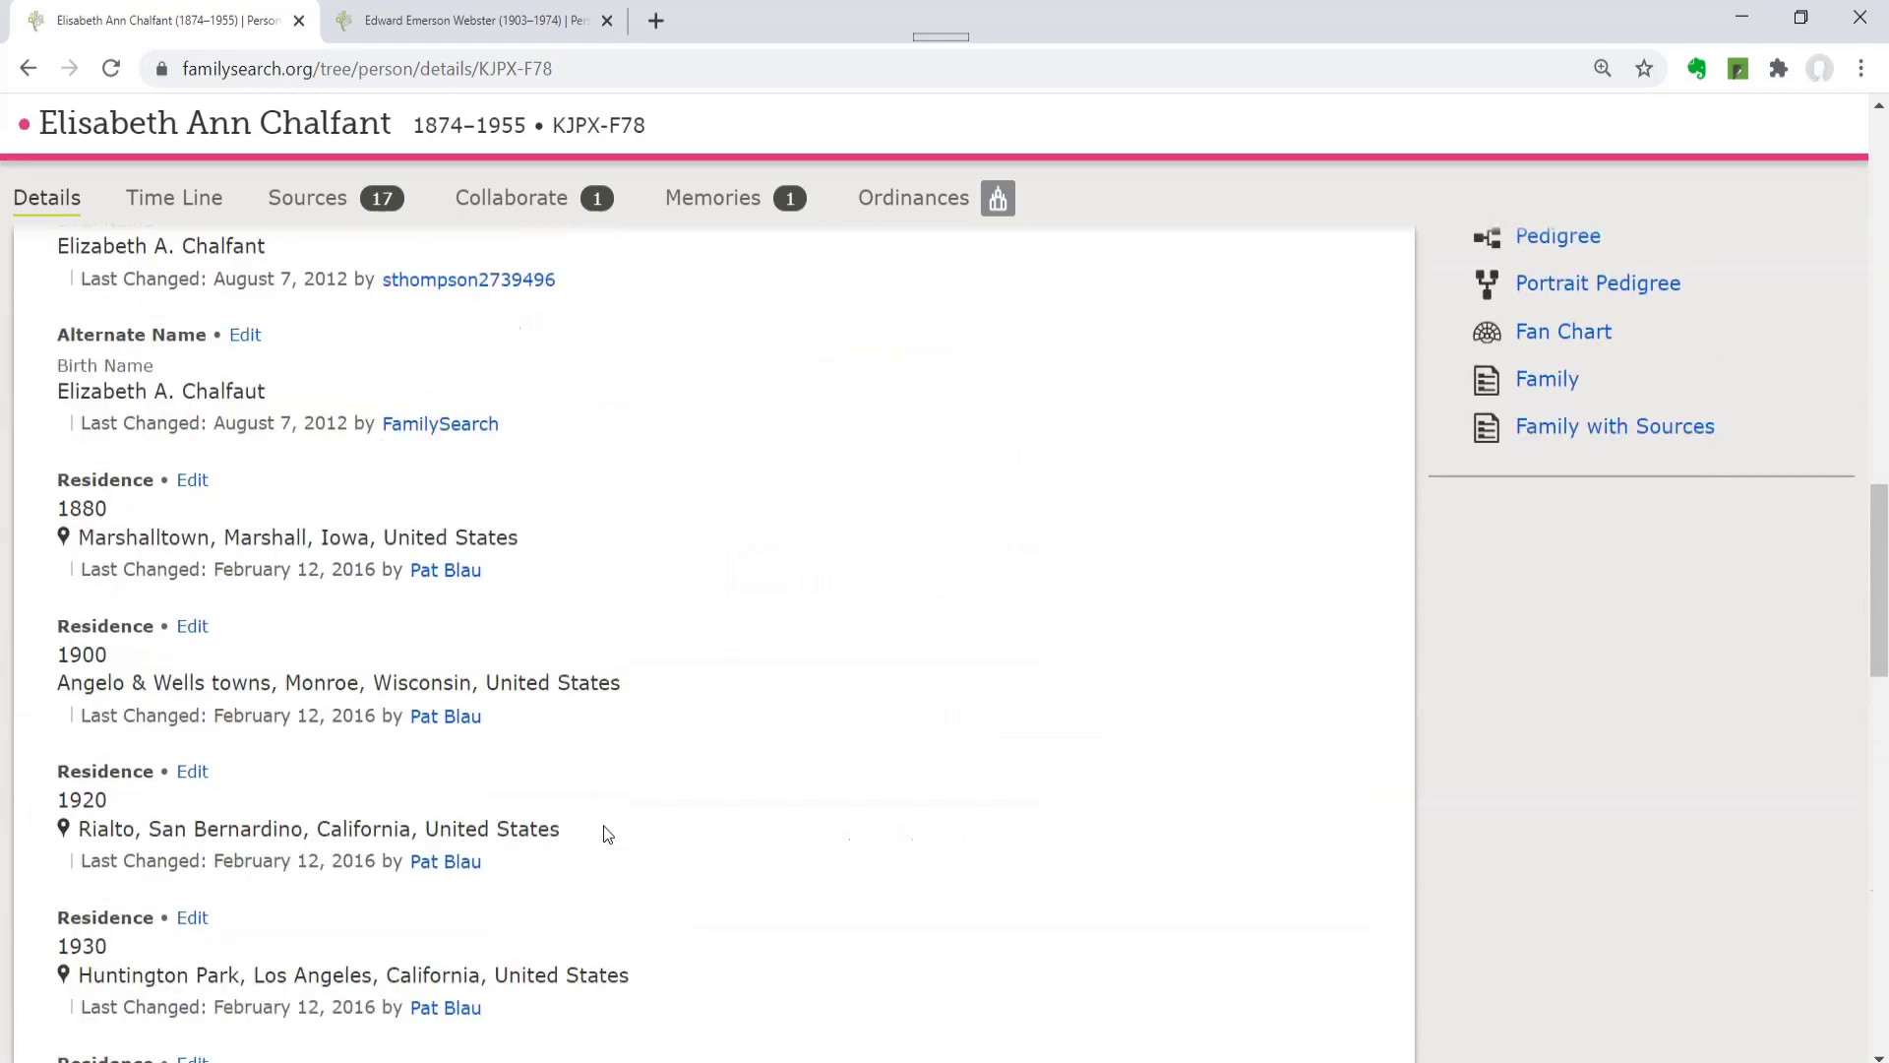
{"action": "scroll", "coordinate": [607, 835], "scroll_direction": "up", "scroll_amount": 12}
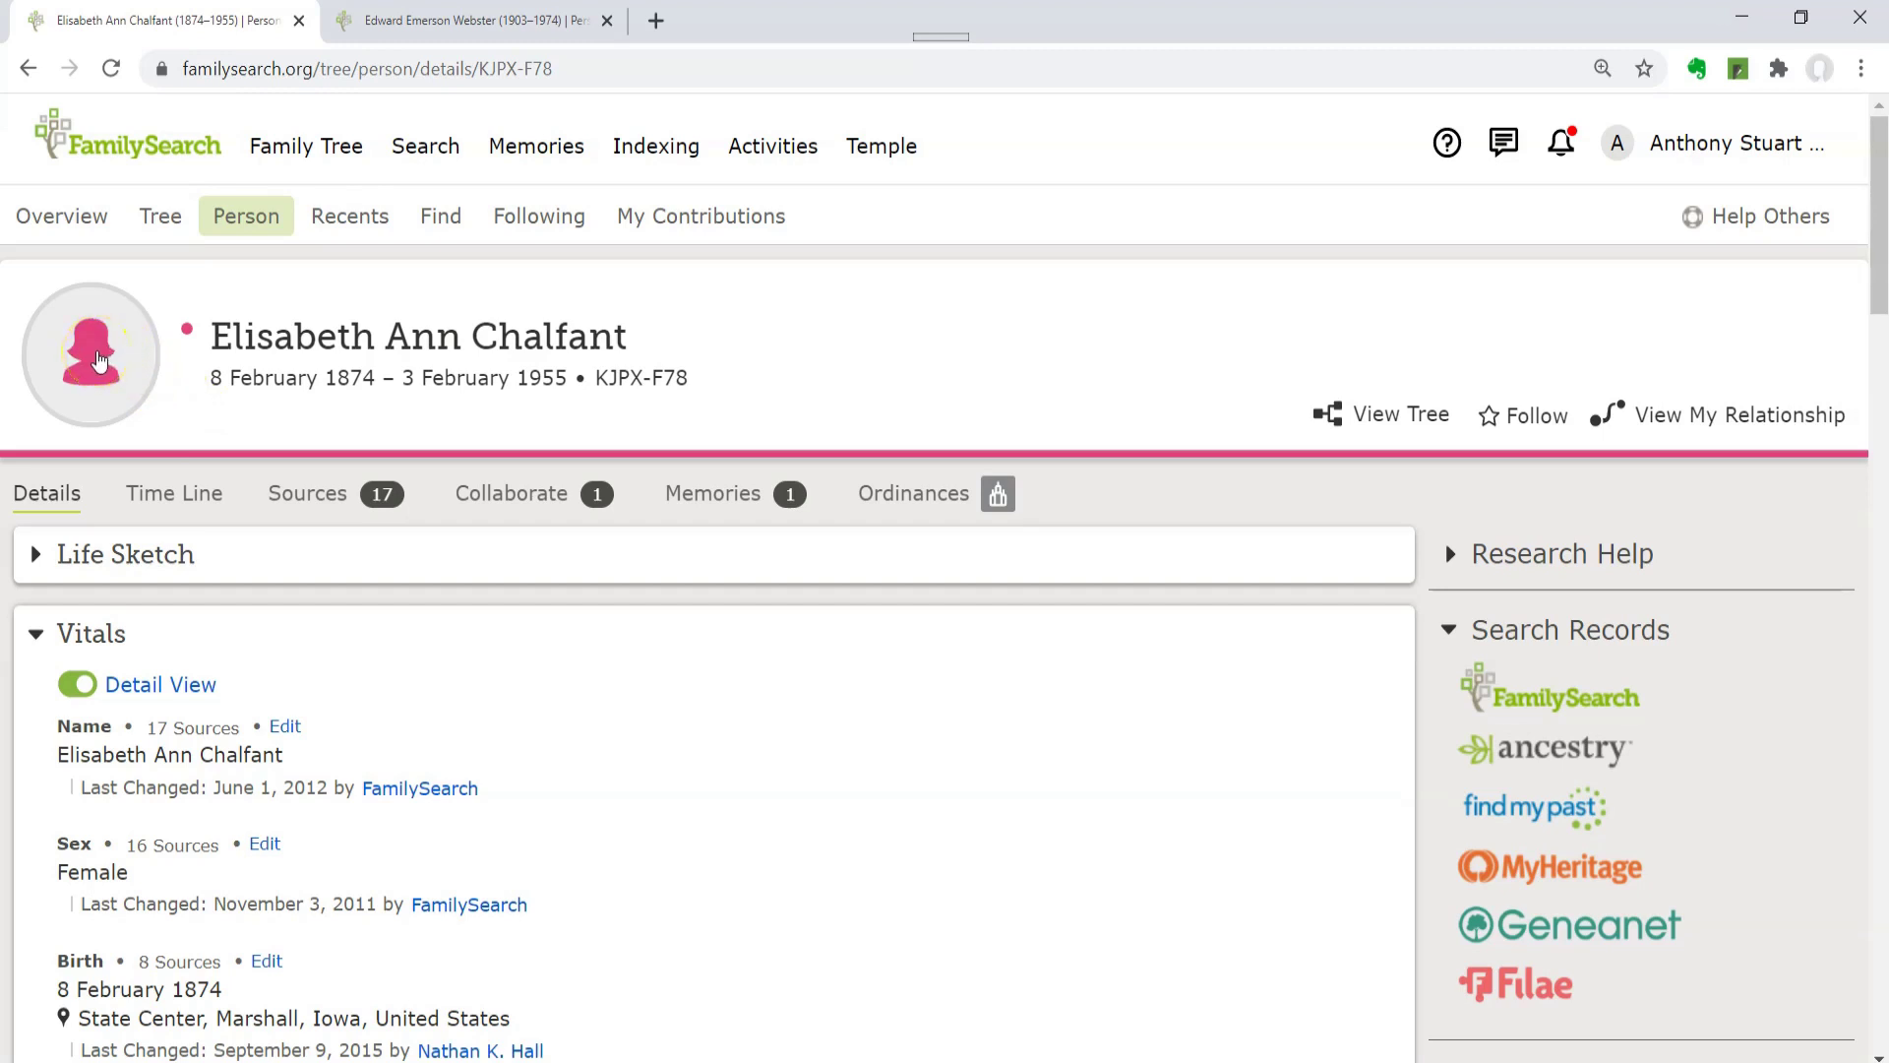
Start adding a portrait to the grandmother's profile.
{"action": "left_click", "coordinate": [98, 360]}
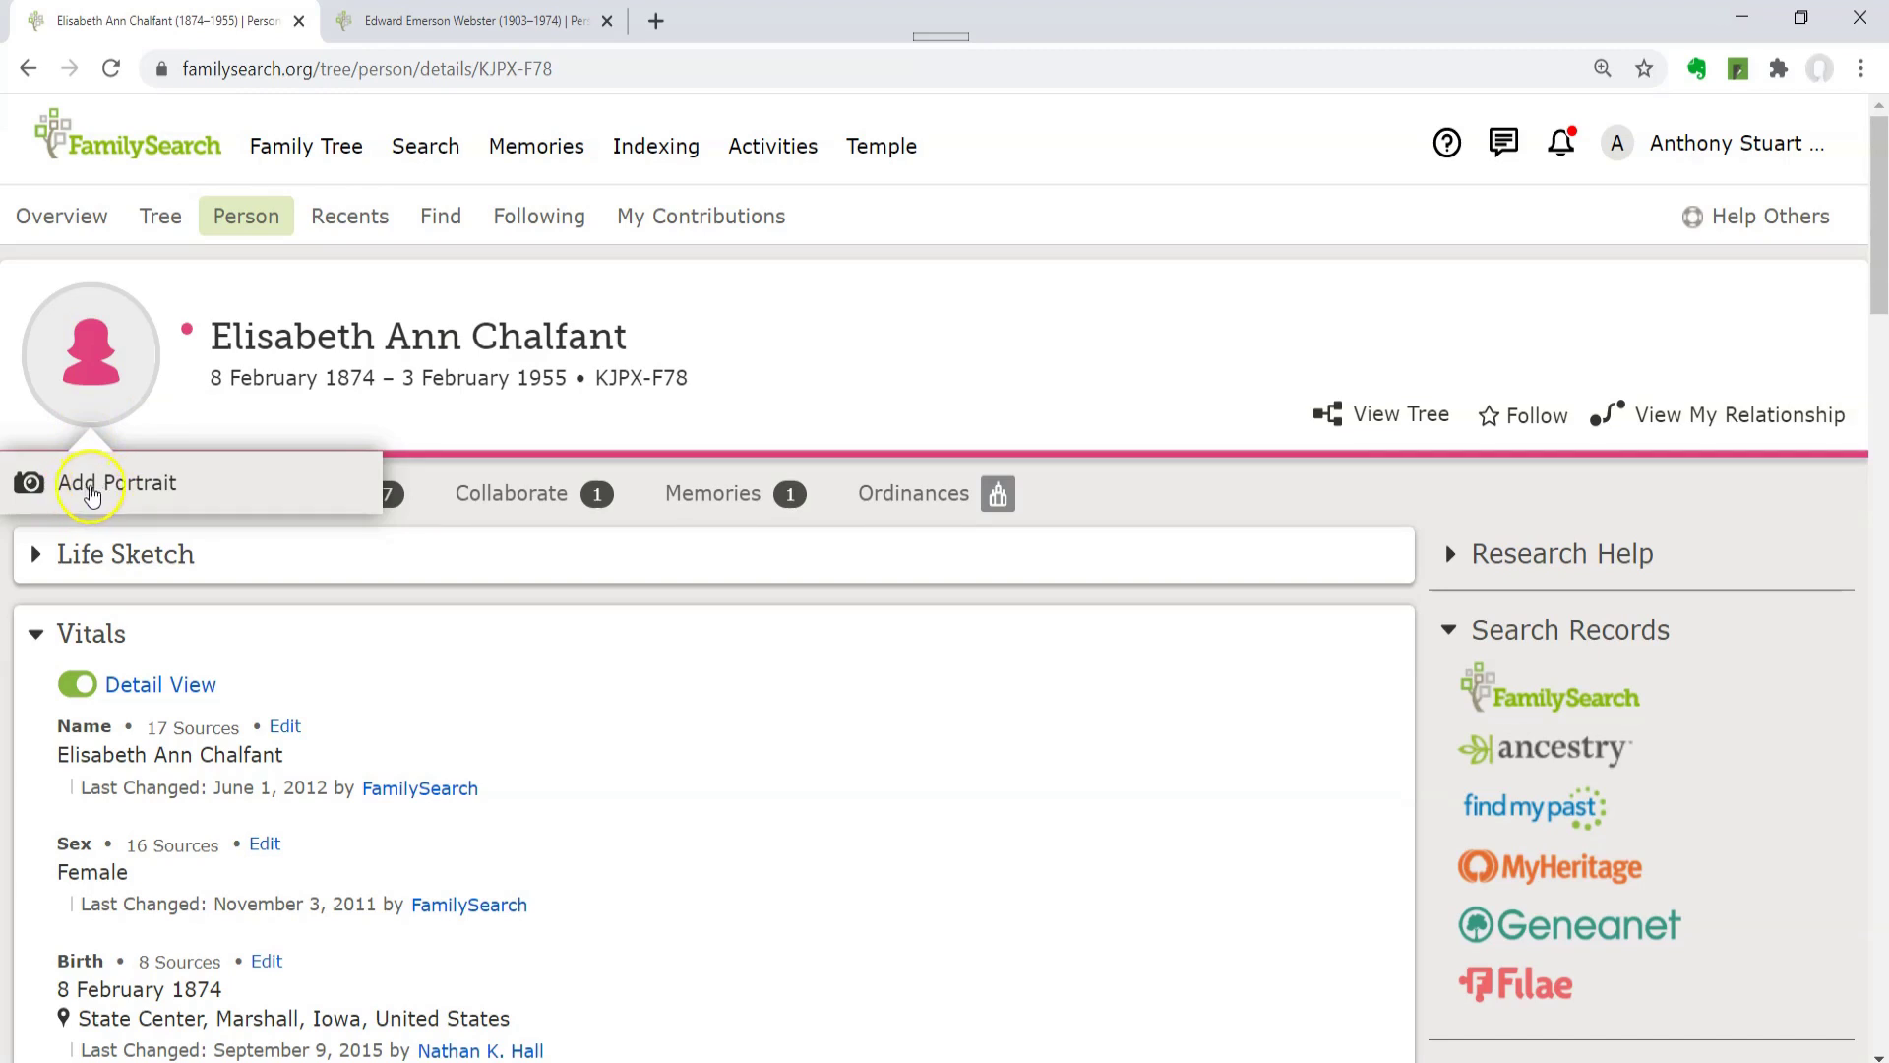
{"action": "left_click", "coordinate": [107, 484]}
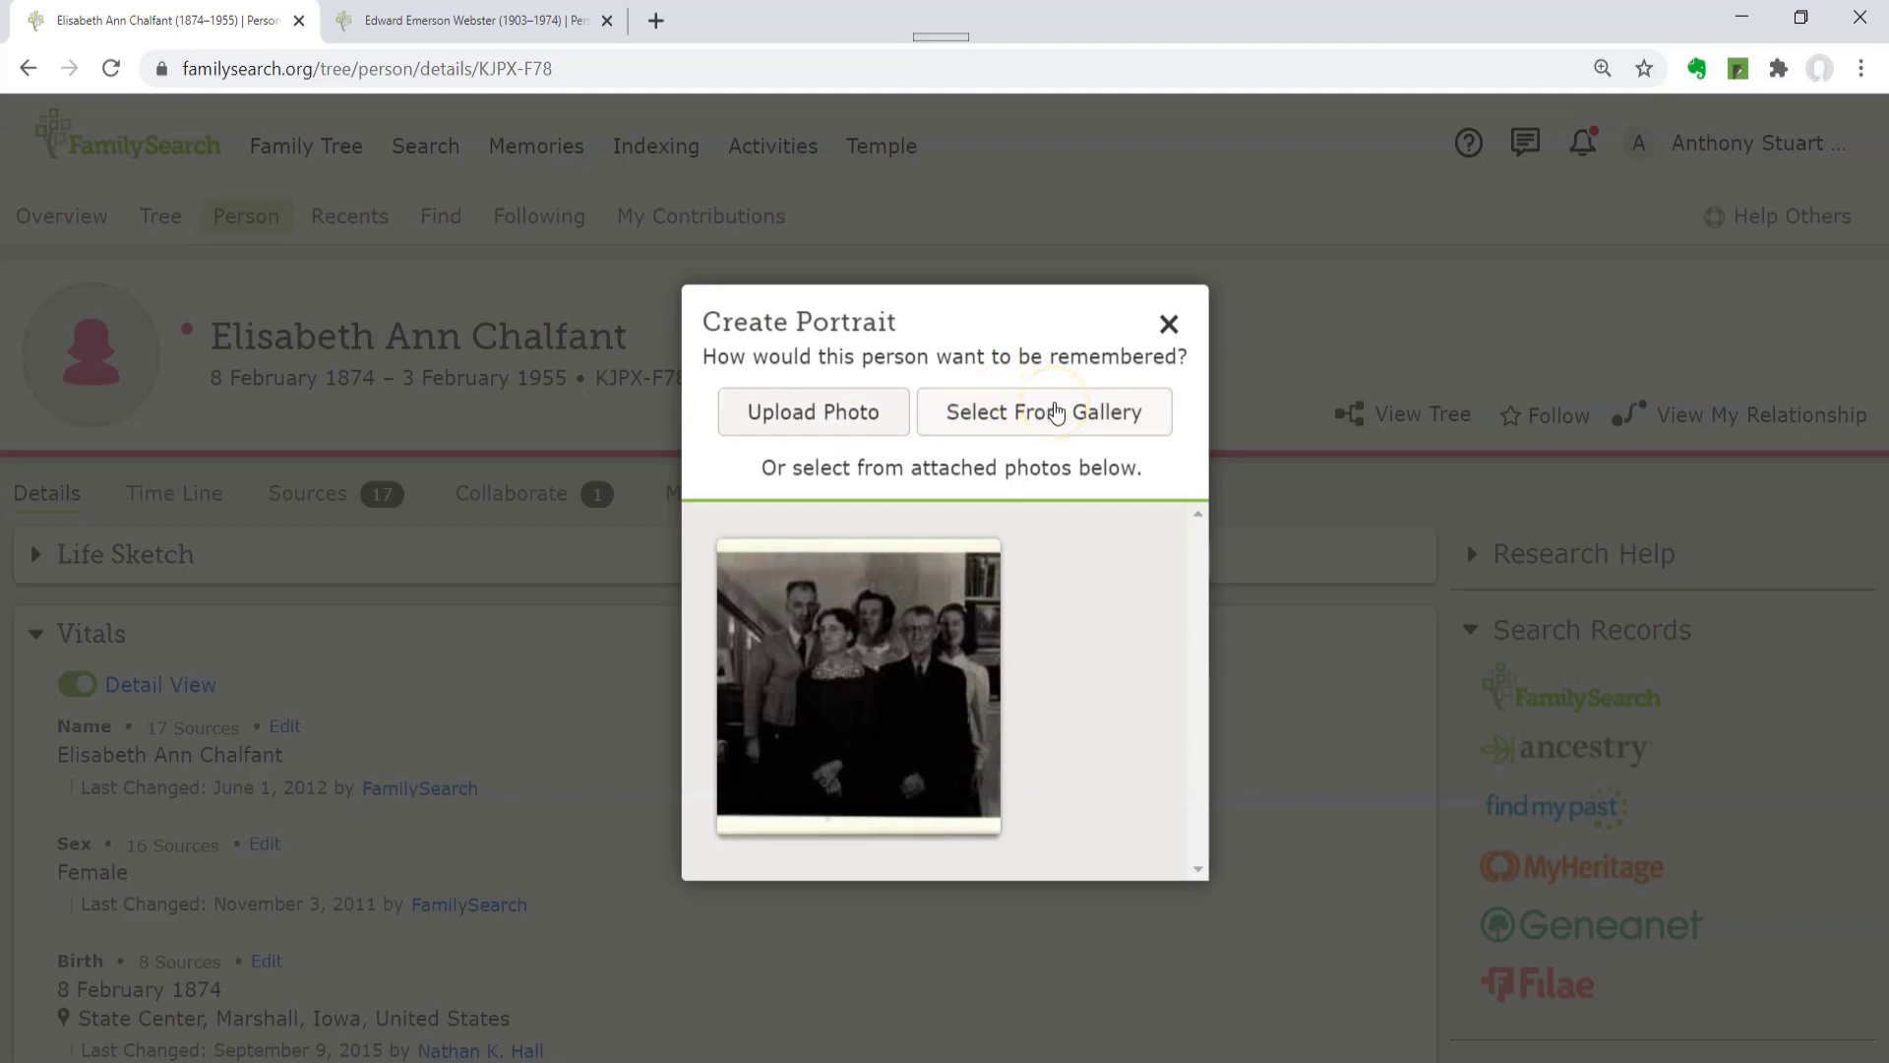
{"action": "left_click", "coordinate": [1053, 415]}
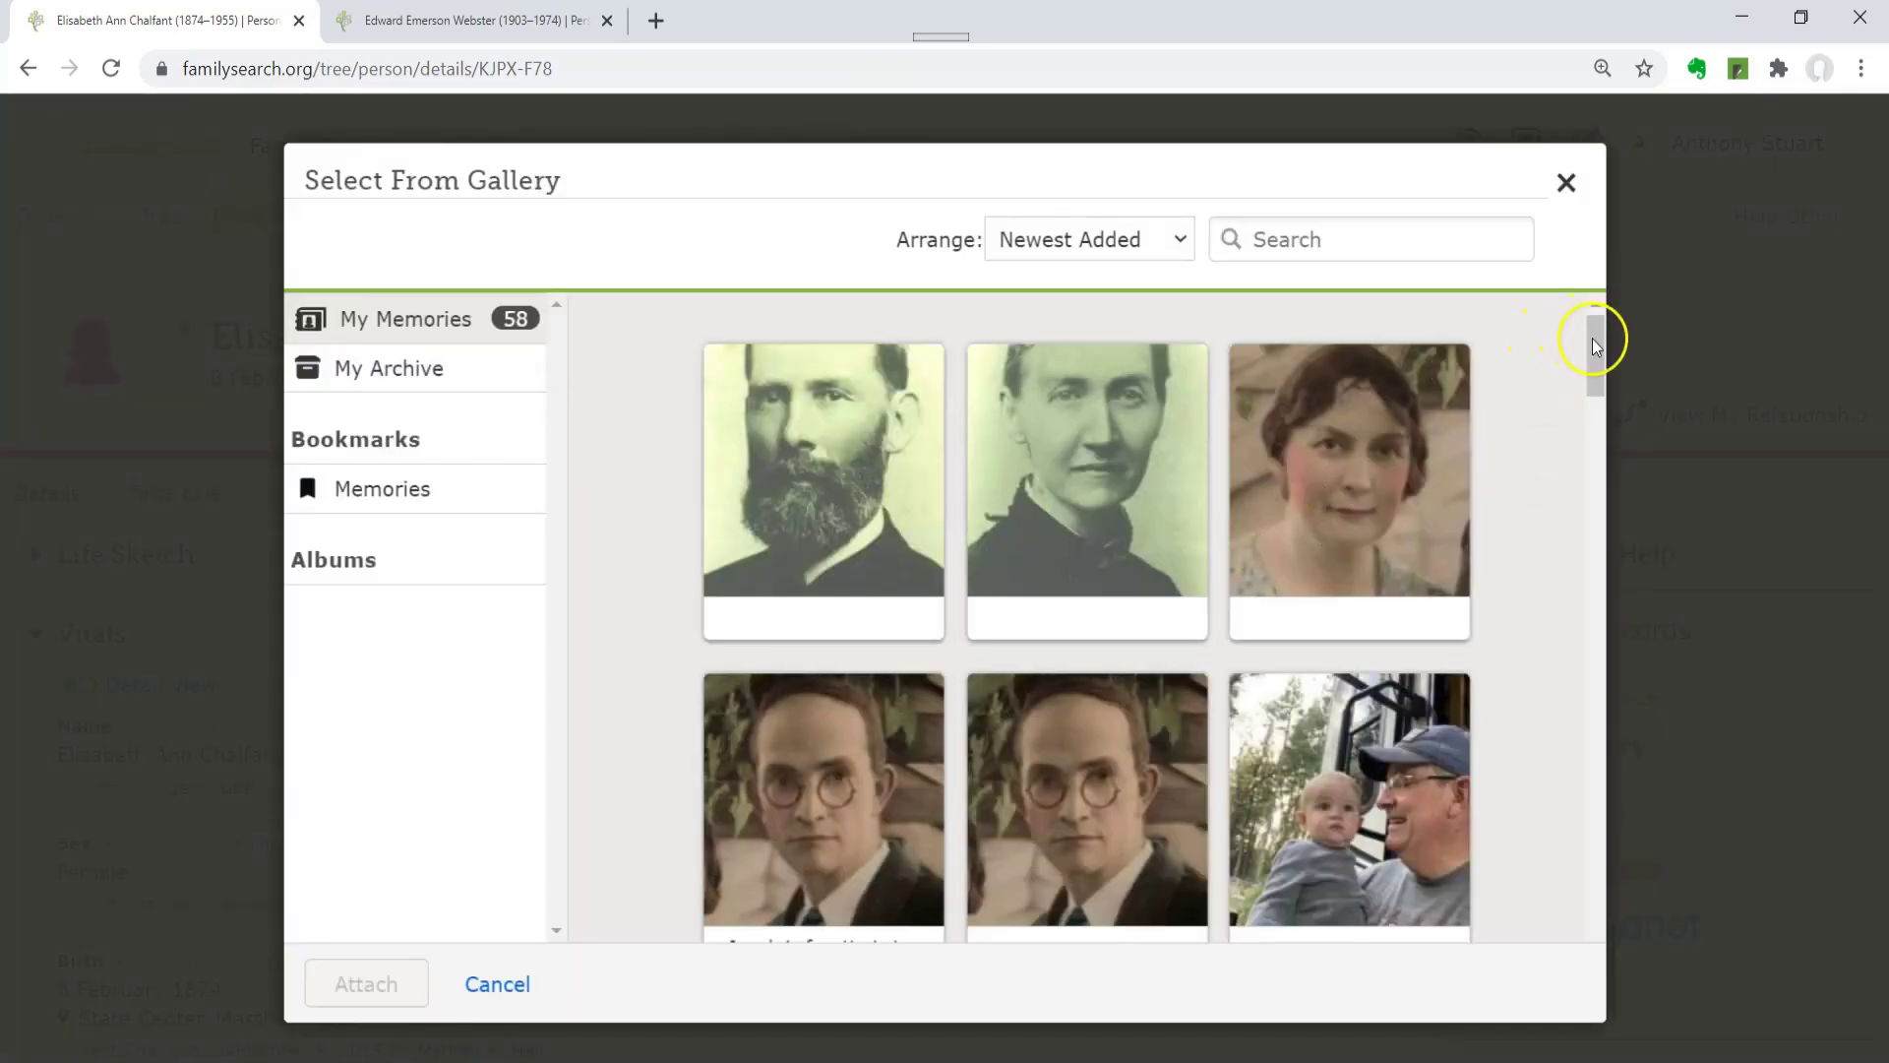
{"action": "left_click_drag", "start_coordinate": [1591, 354], "coordinate": [1540, 246]}
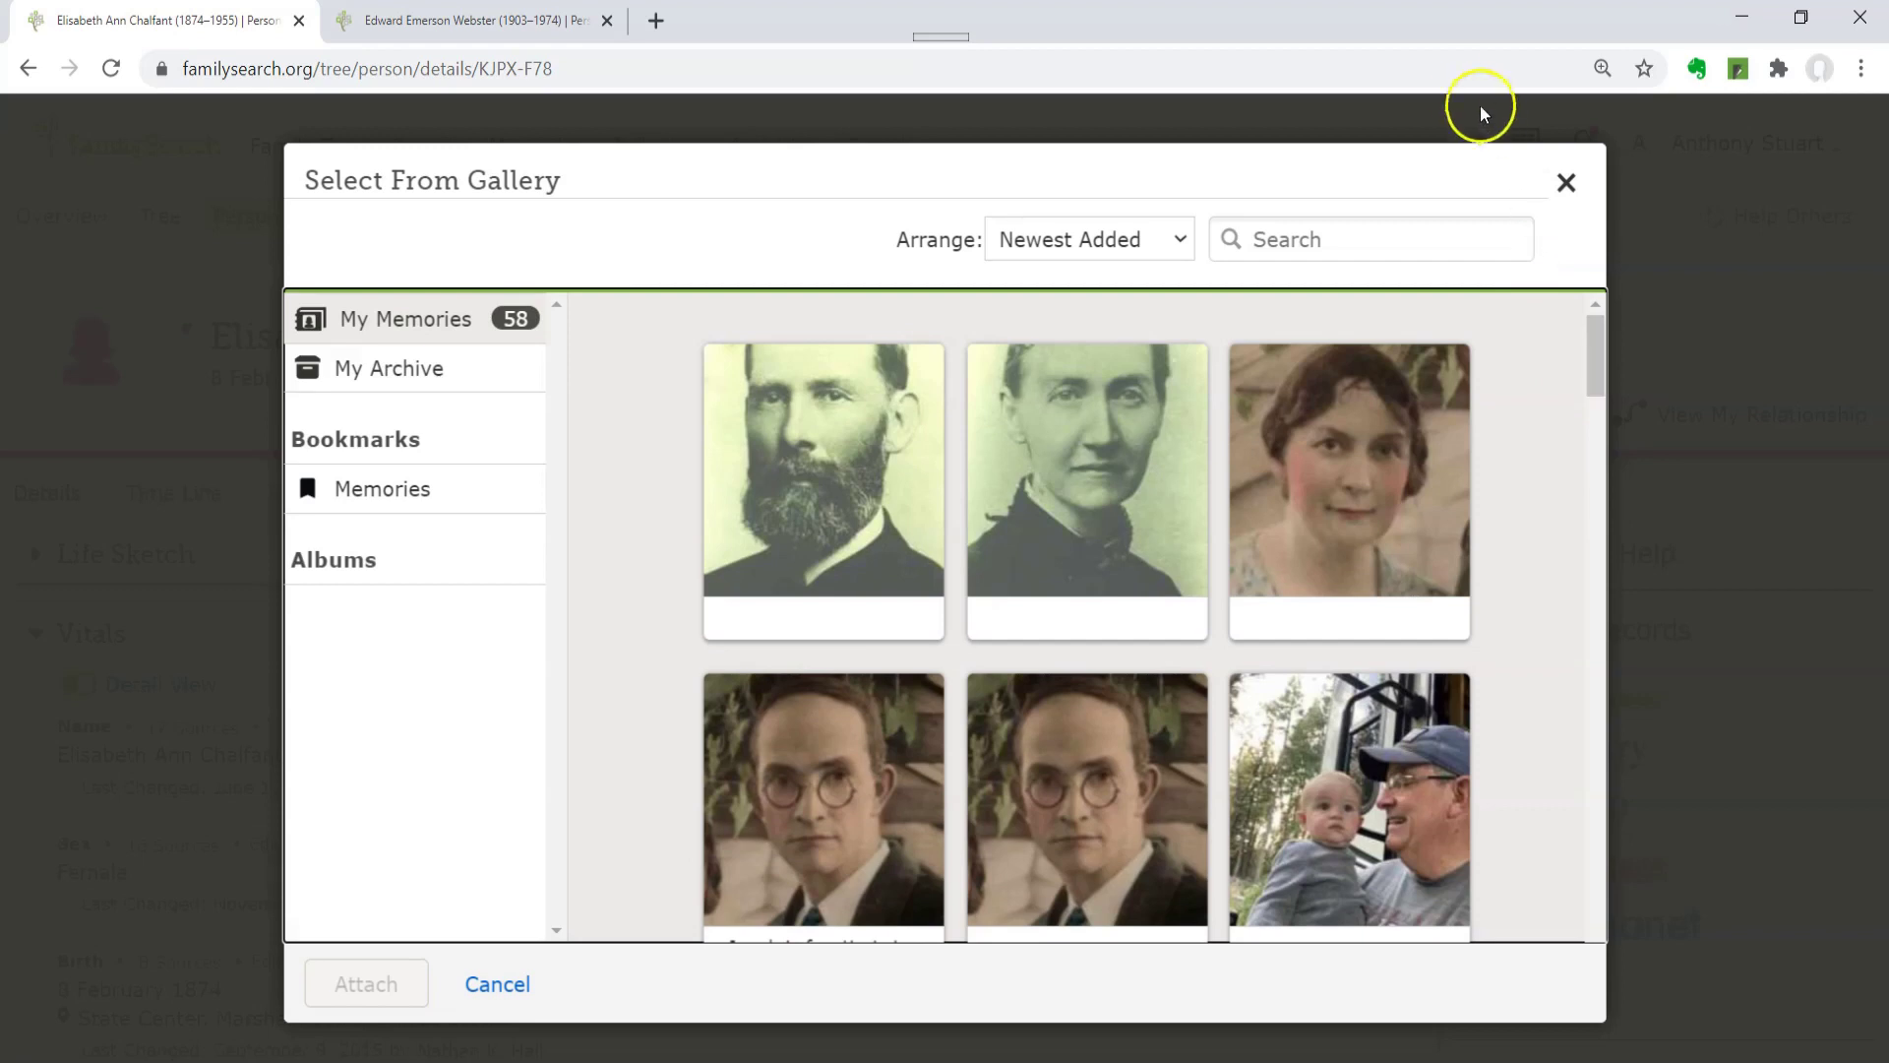
{"action": "left_click", "coordinate": [1567, 182]}
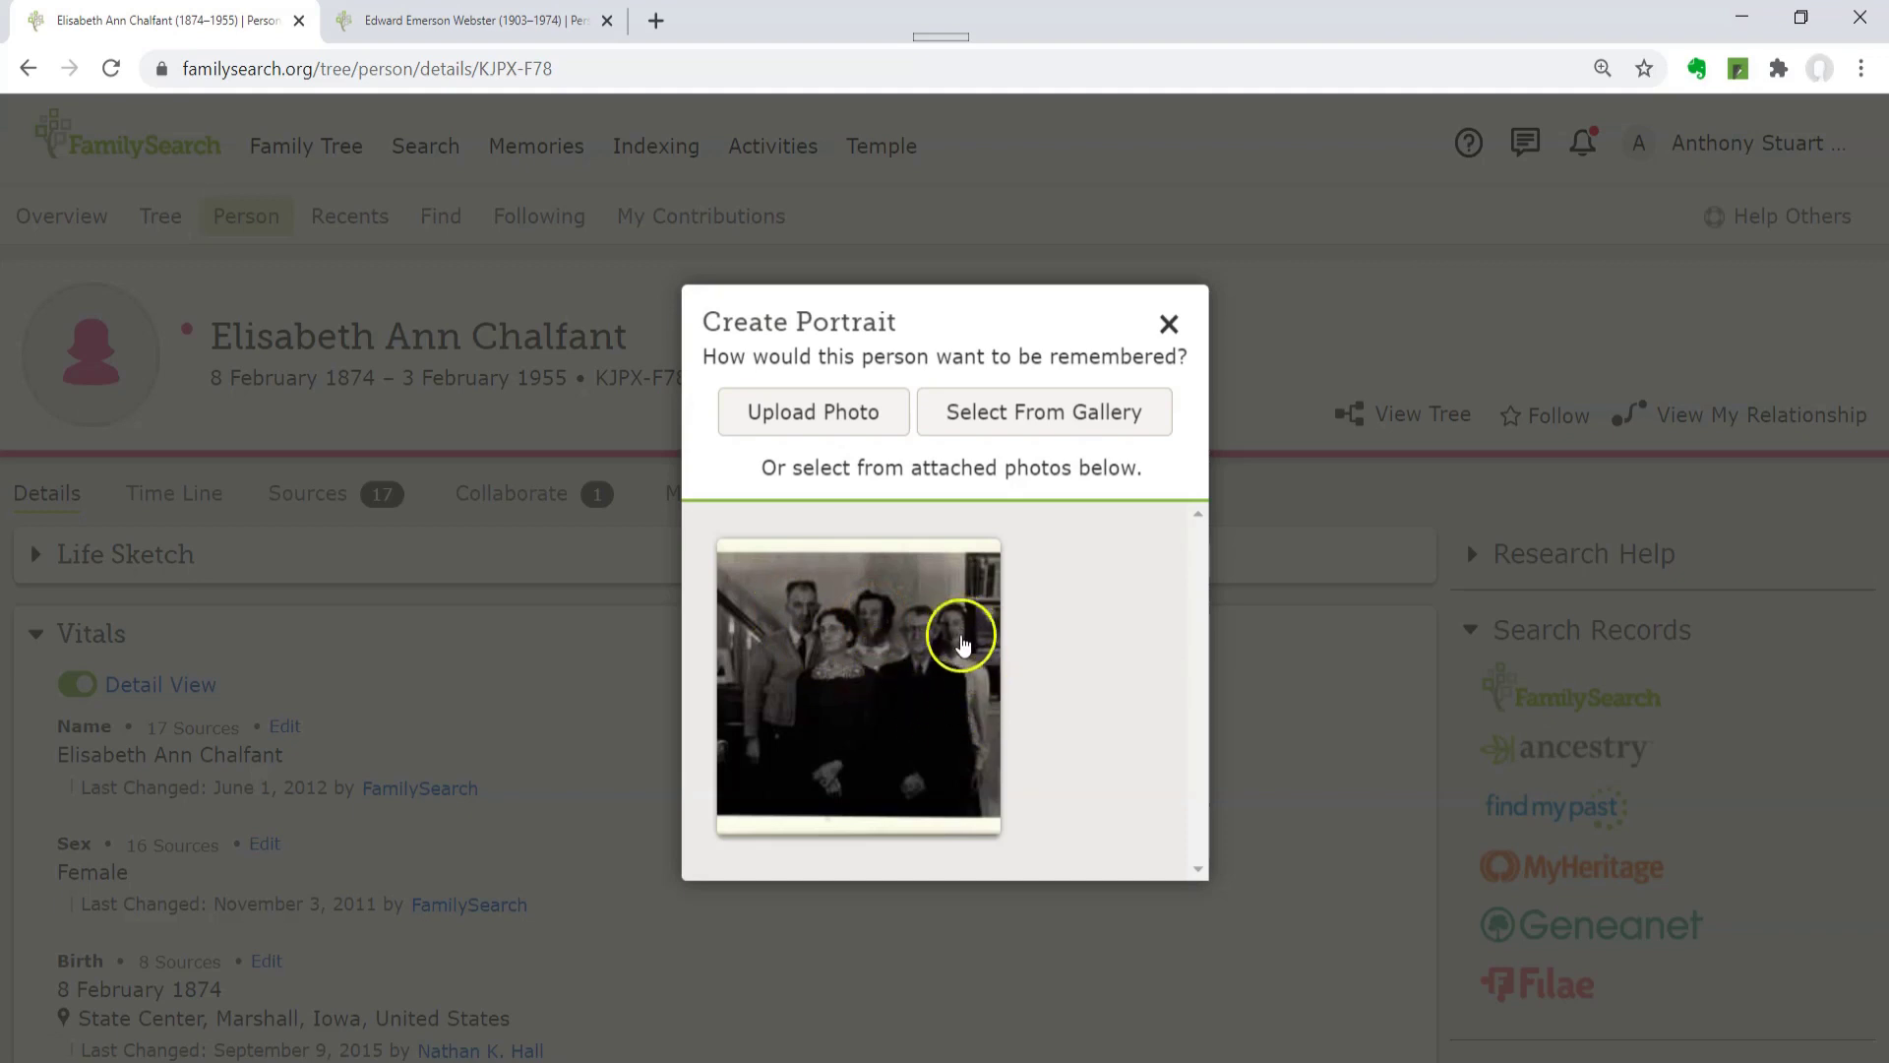
Choose the attached family group photo for the portrait, then center and enlarge the grandmother's face inside the circular frame.
{"action": "left_click", "coordinate": [891, 688]}
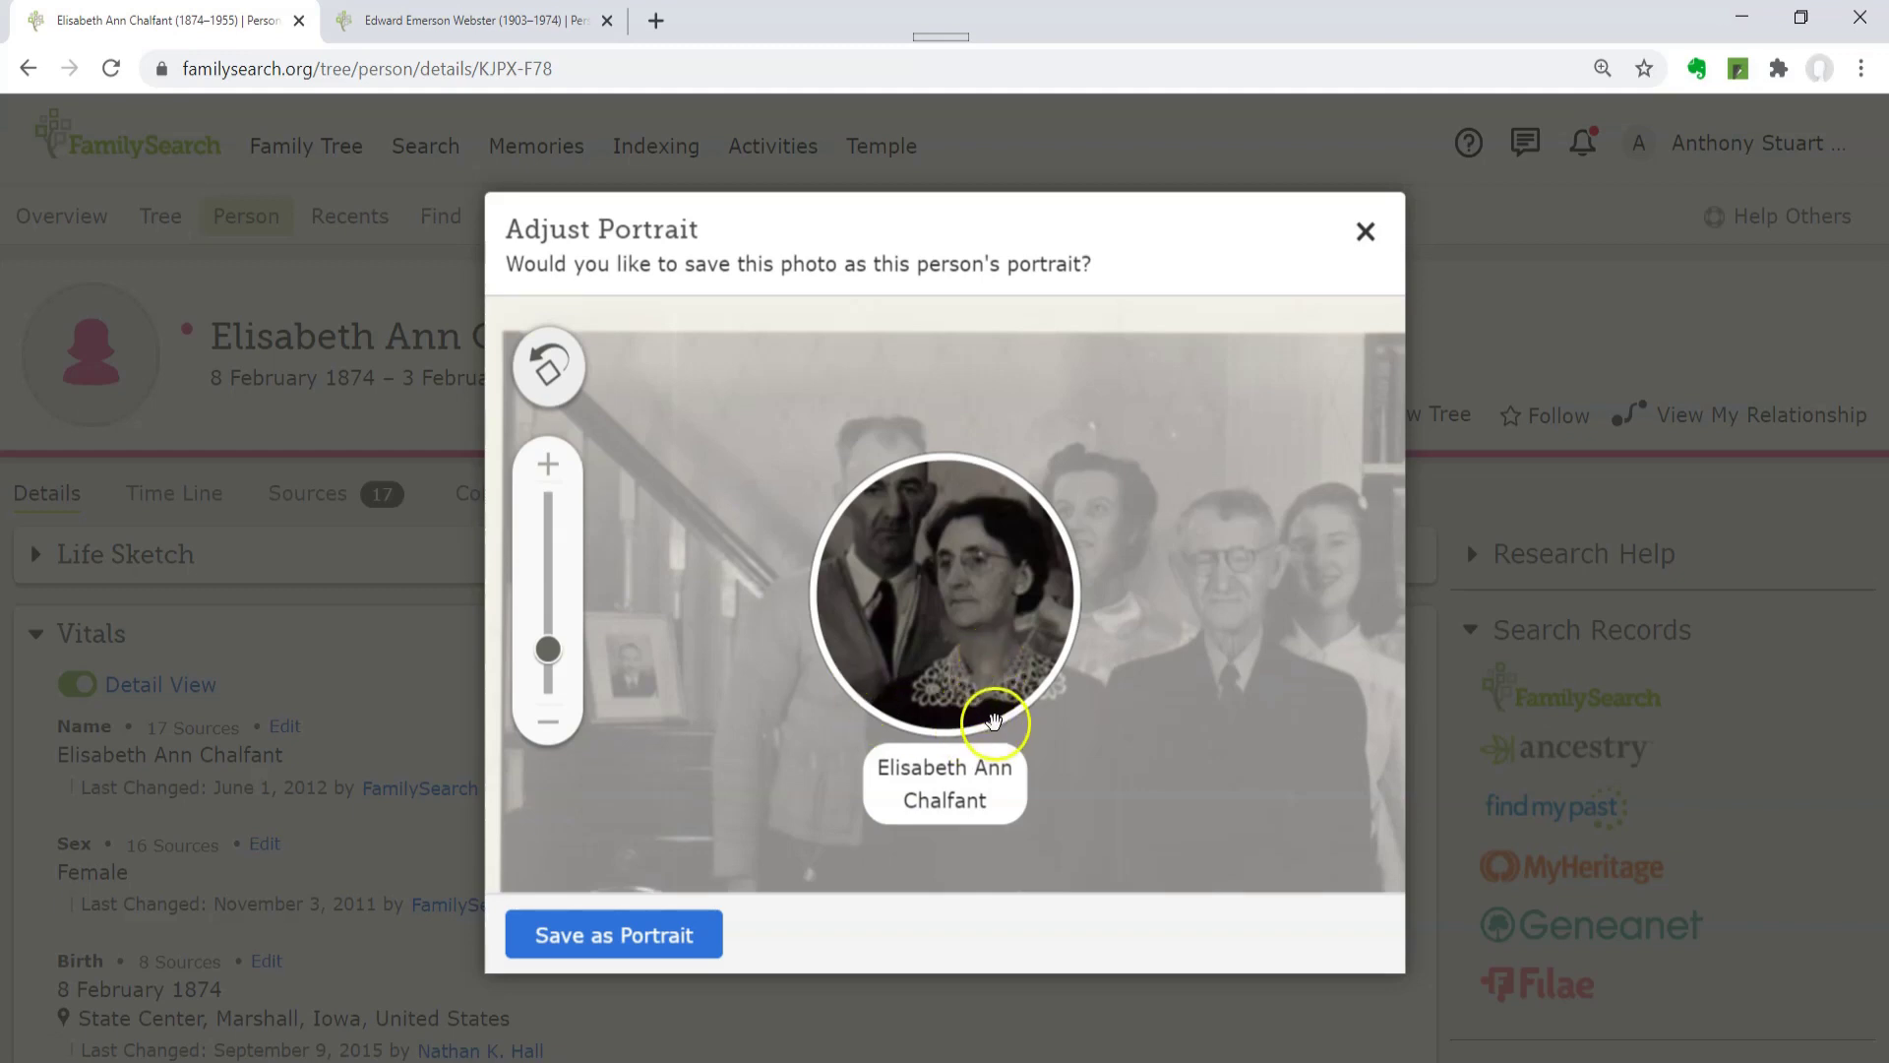
{"action": "left_click_drag", "start_coordinate": [989, 721], "coordinate": [1107, 783]}
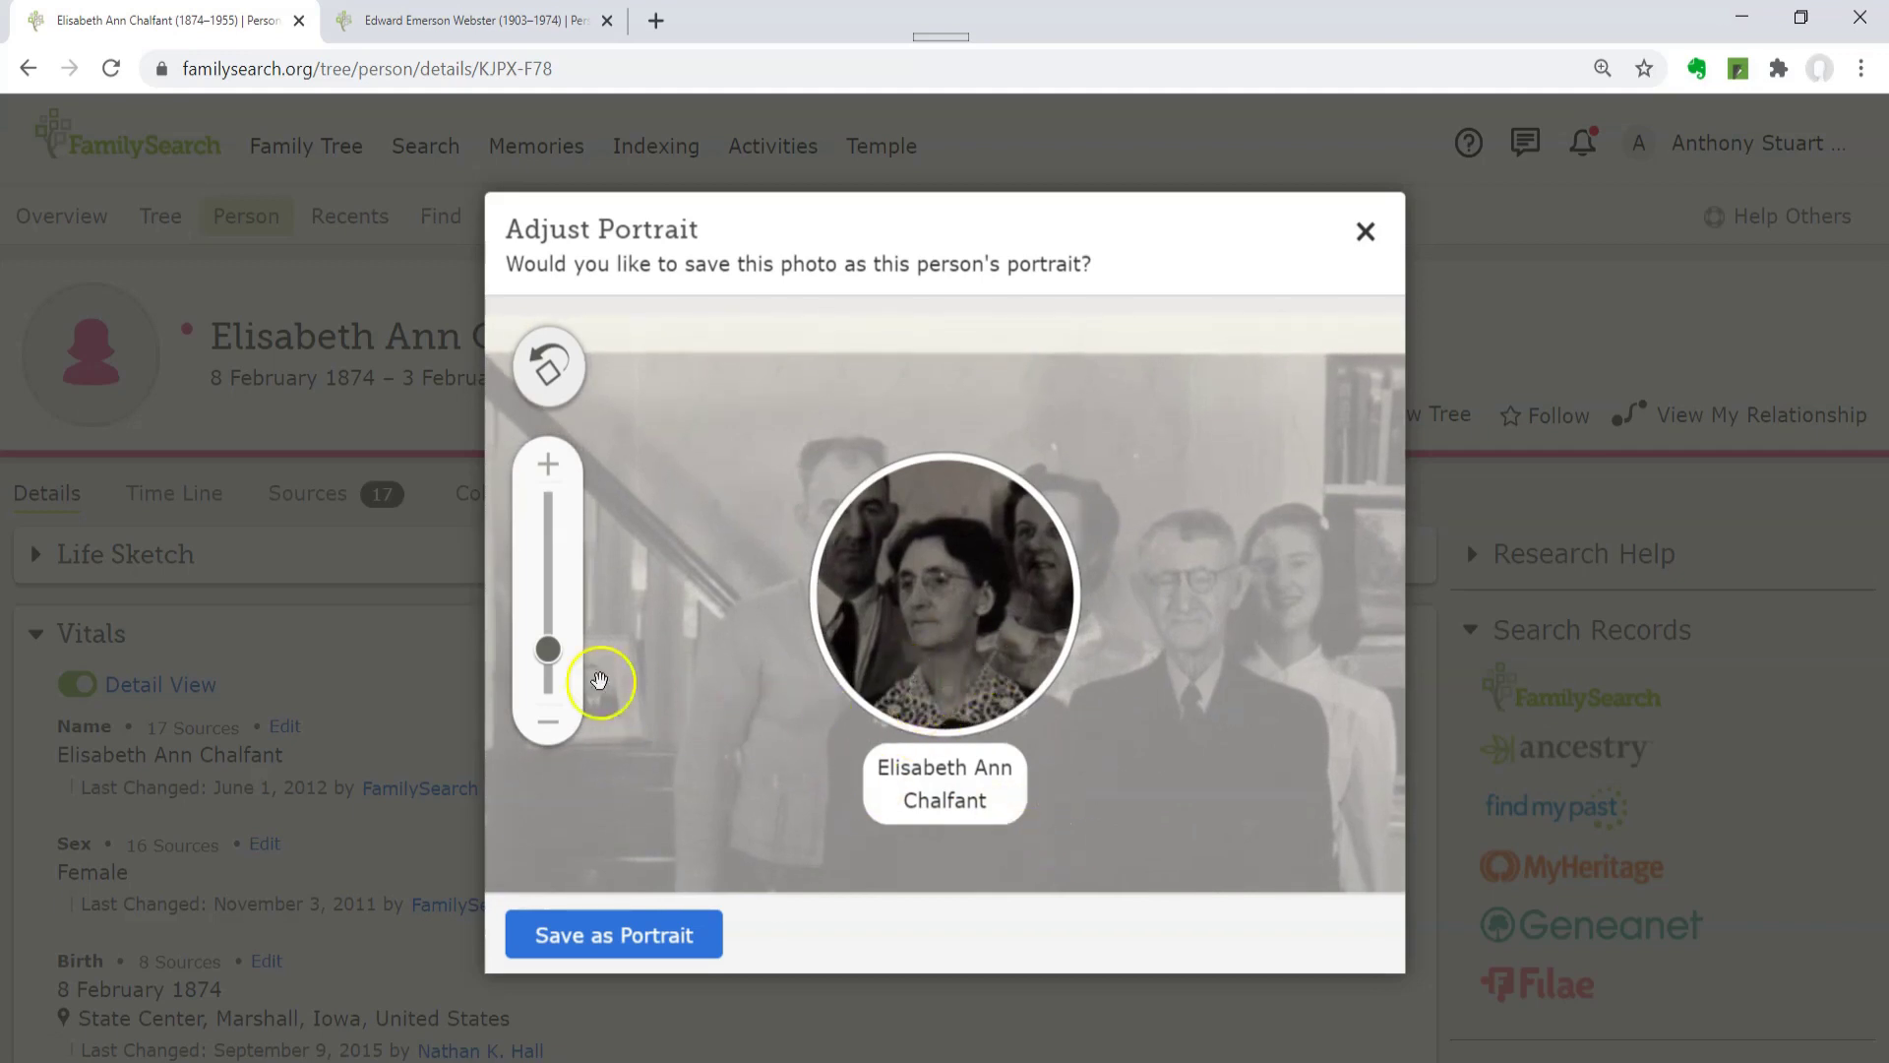
{"action": "left_click_drag", "start_coordinate": [544, 649], "coordinate": [537, 639]}
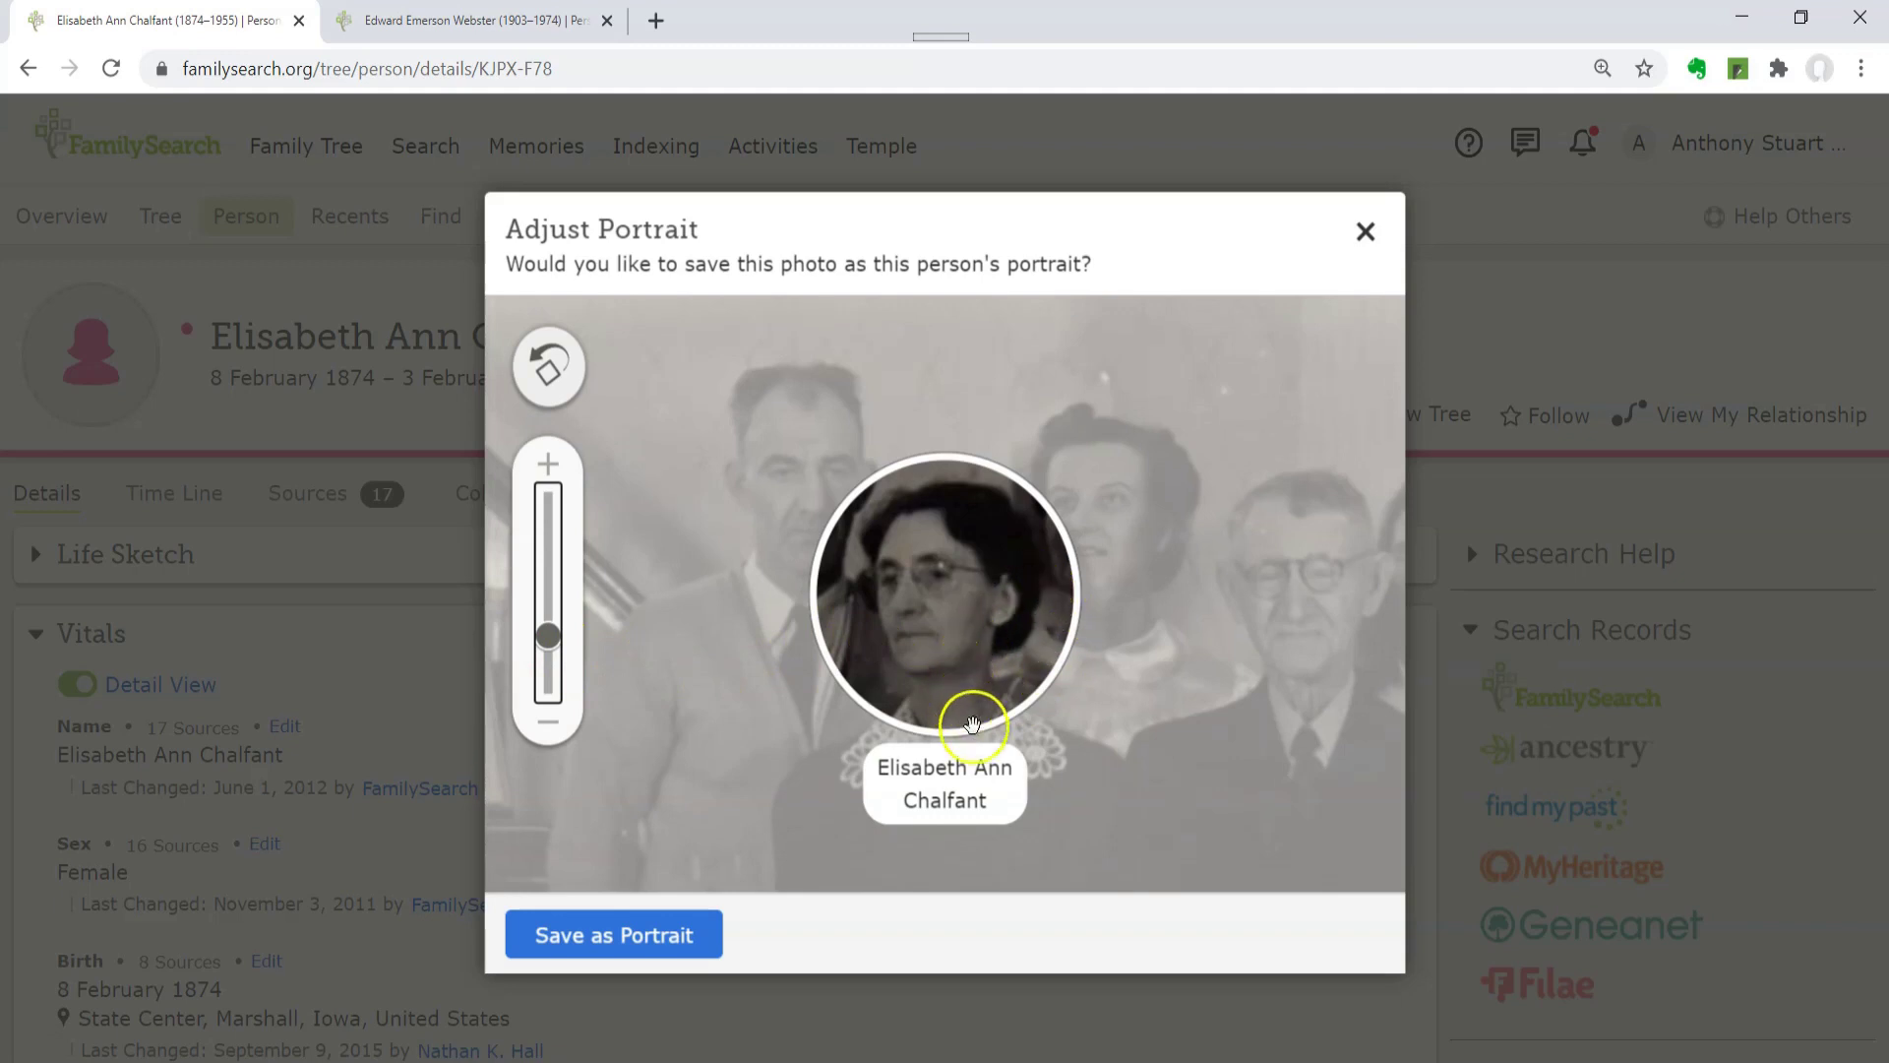
{"action": "left_click_drag", "start_coordinate": [555, 630], "coordinate": [553, 637]}
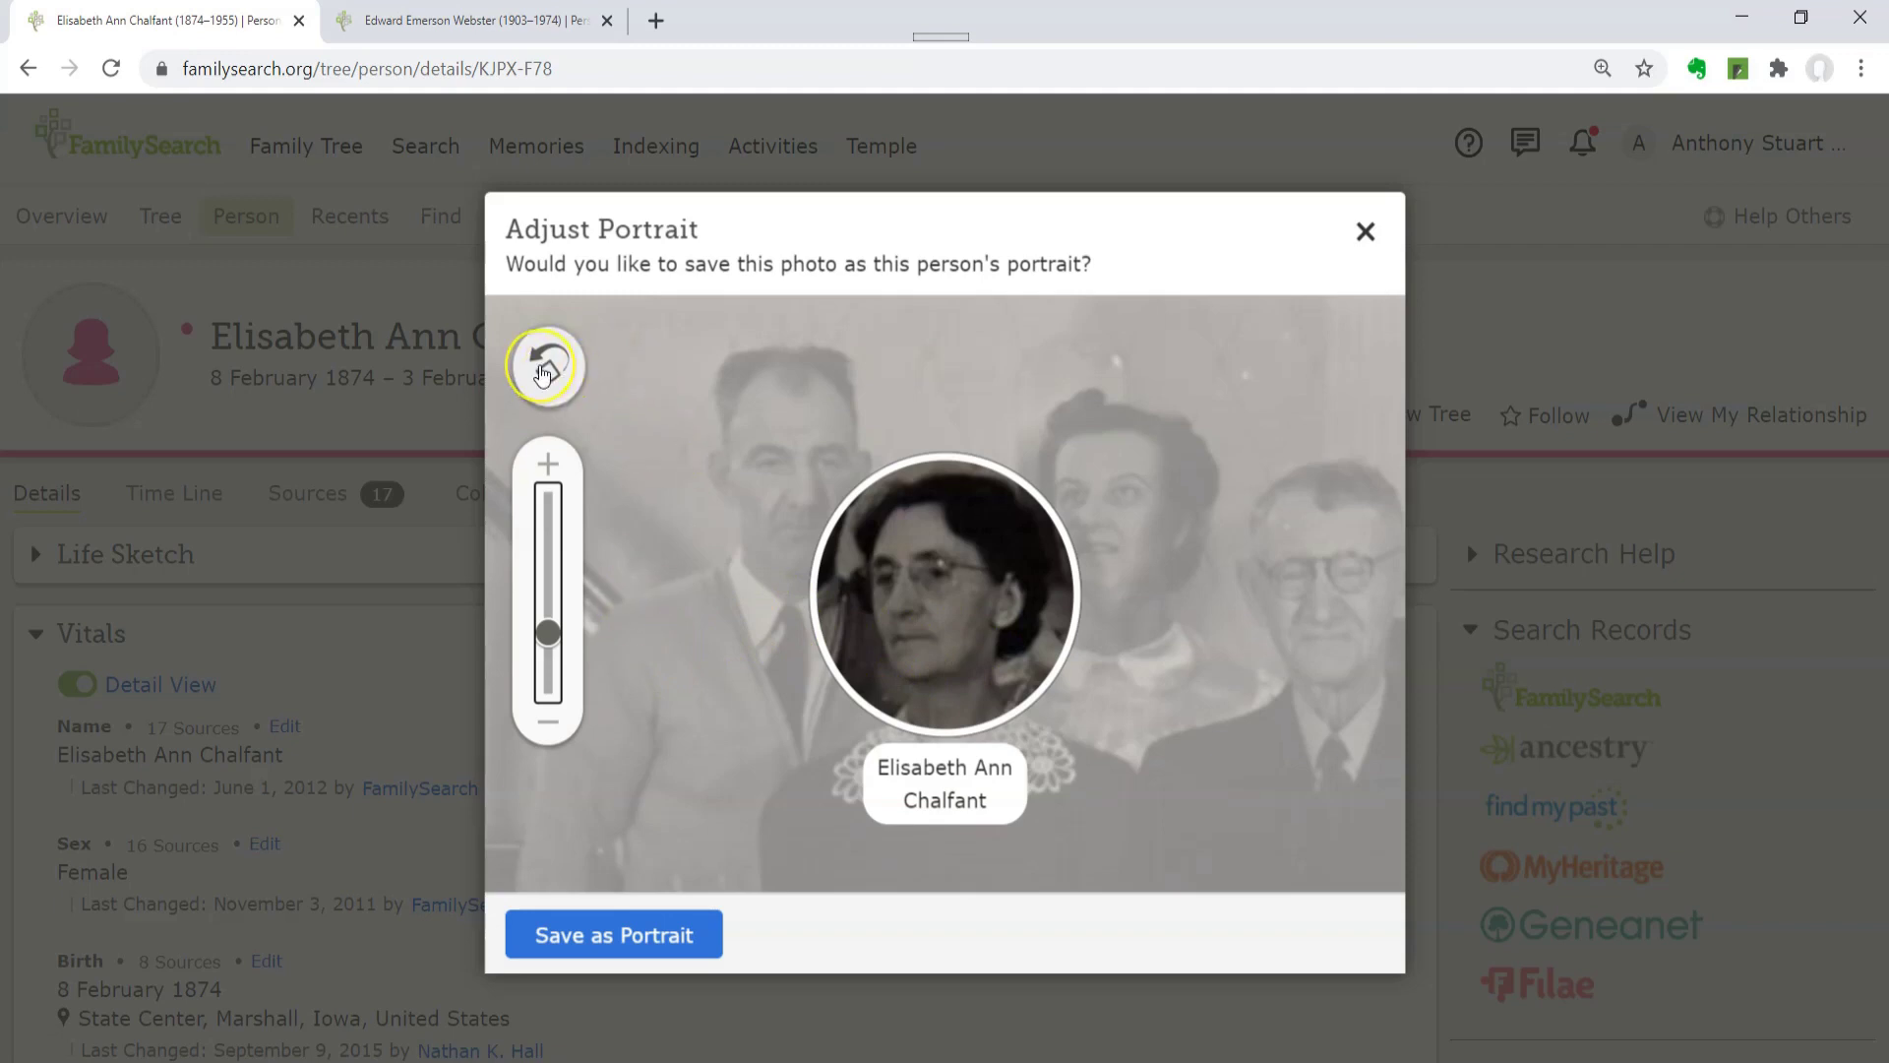
Rotate the portrait photo through four quarter turns until it is upright again.
{"action": "left_click", "coordinate": [542, 371]}
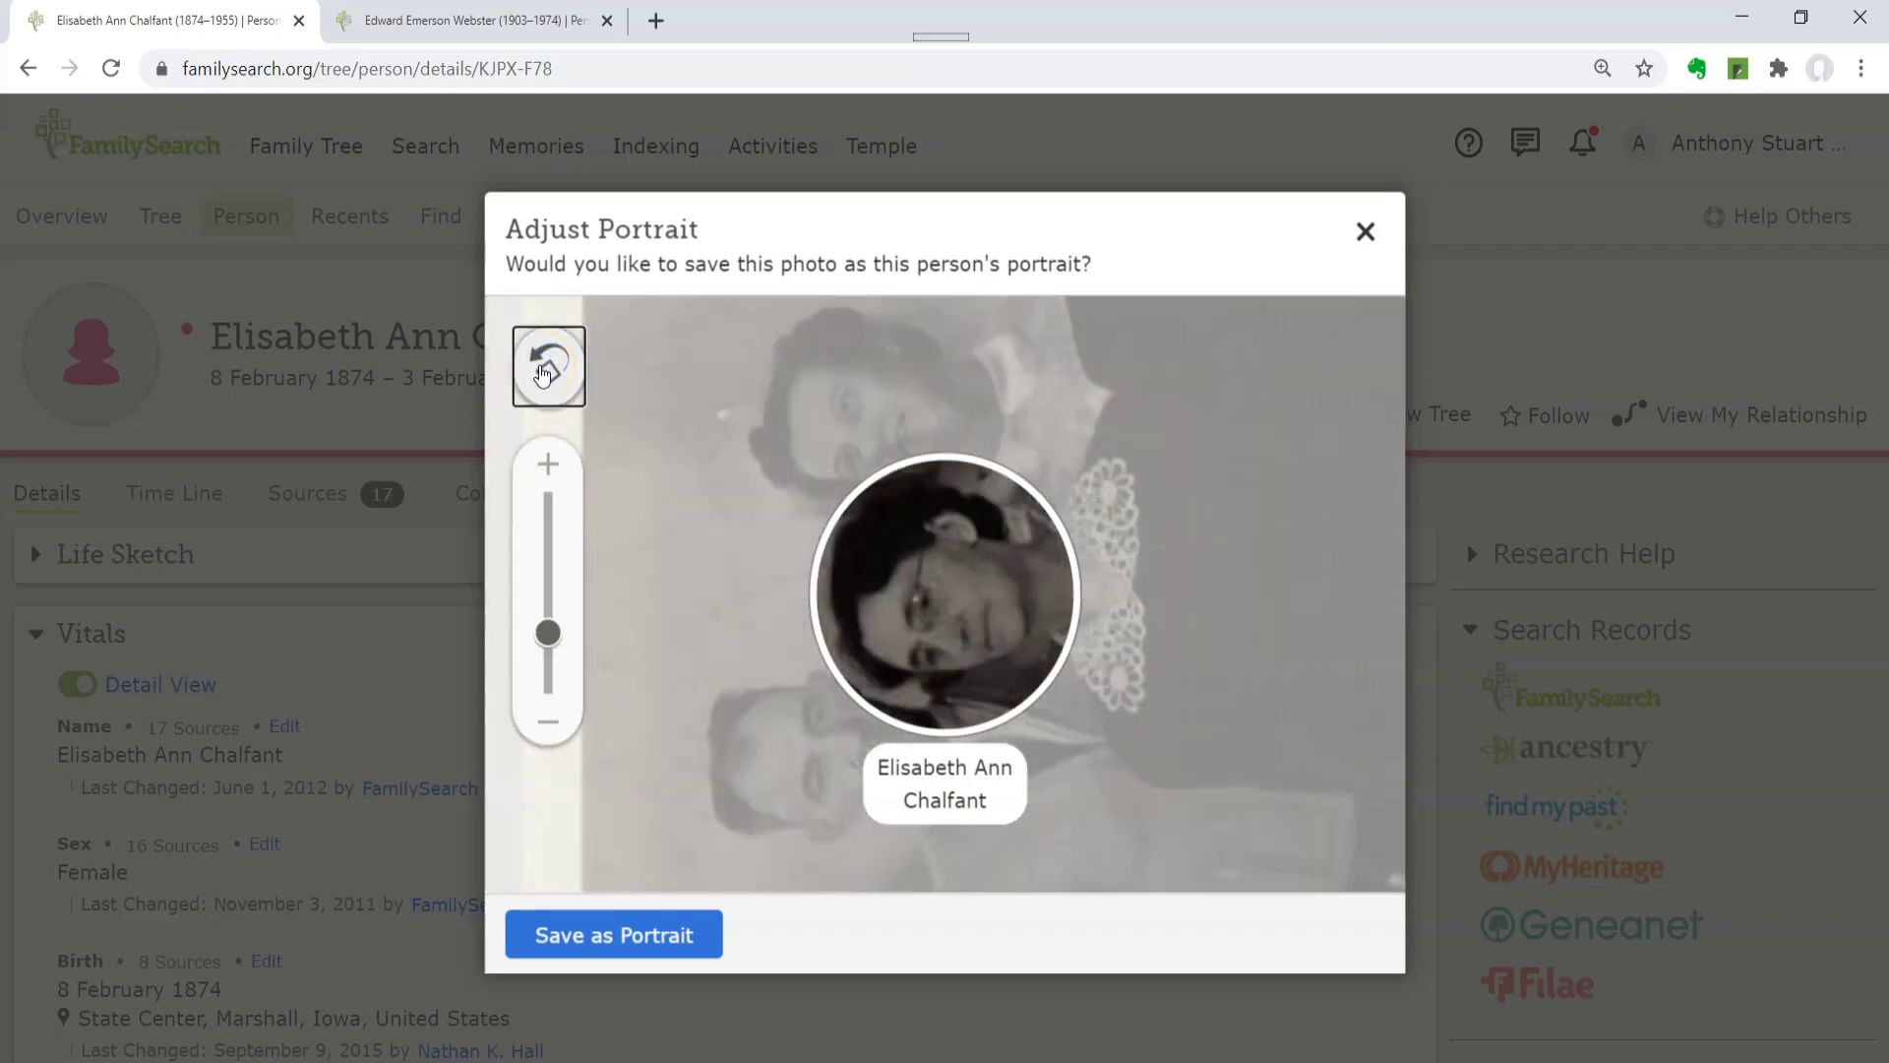
{"action": "left_click", "coordinate": [542, 371]}
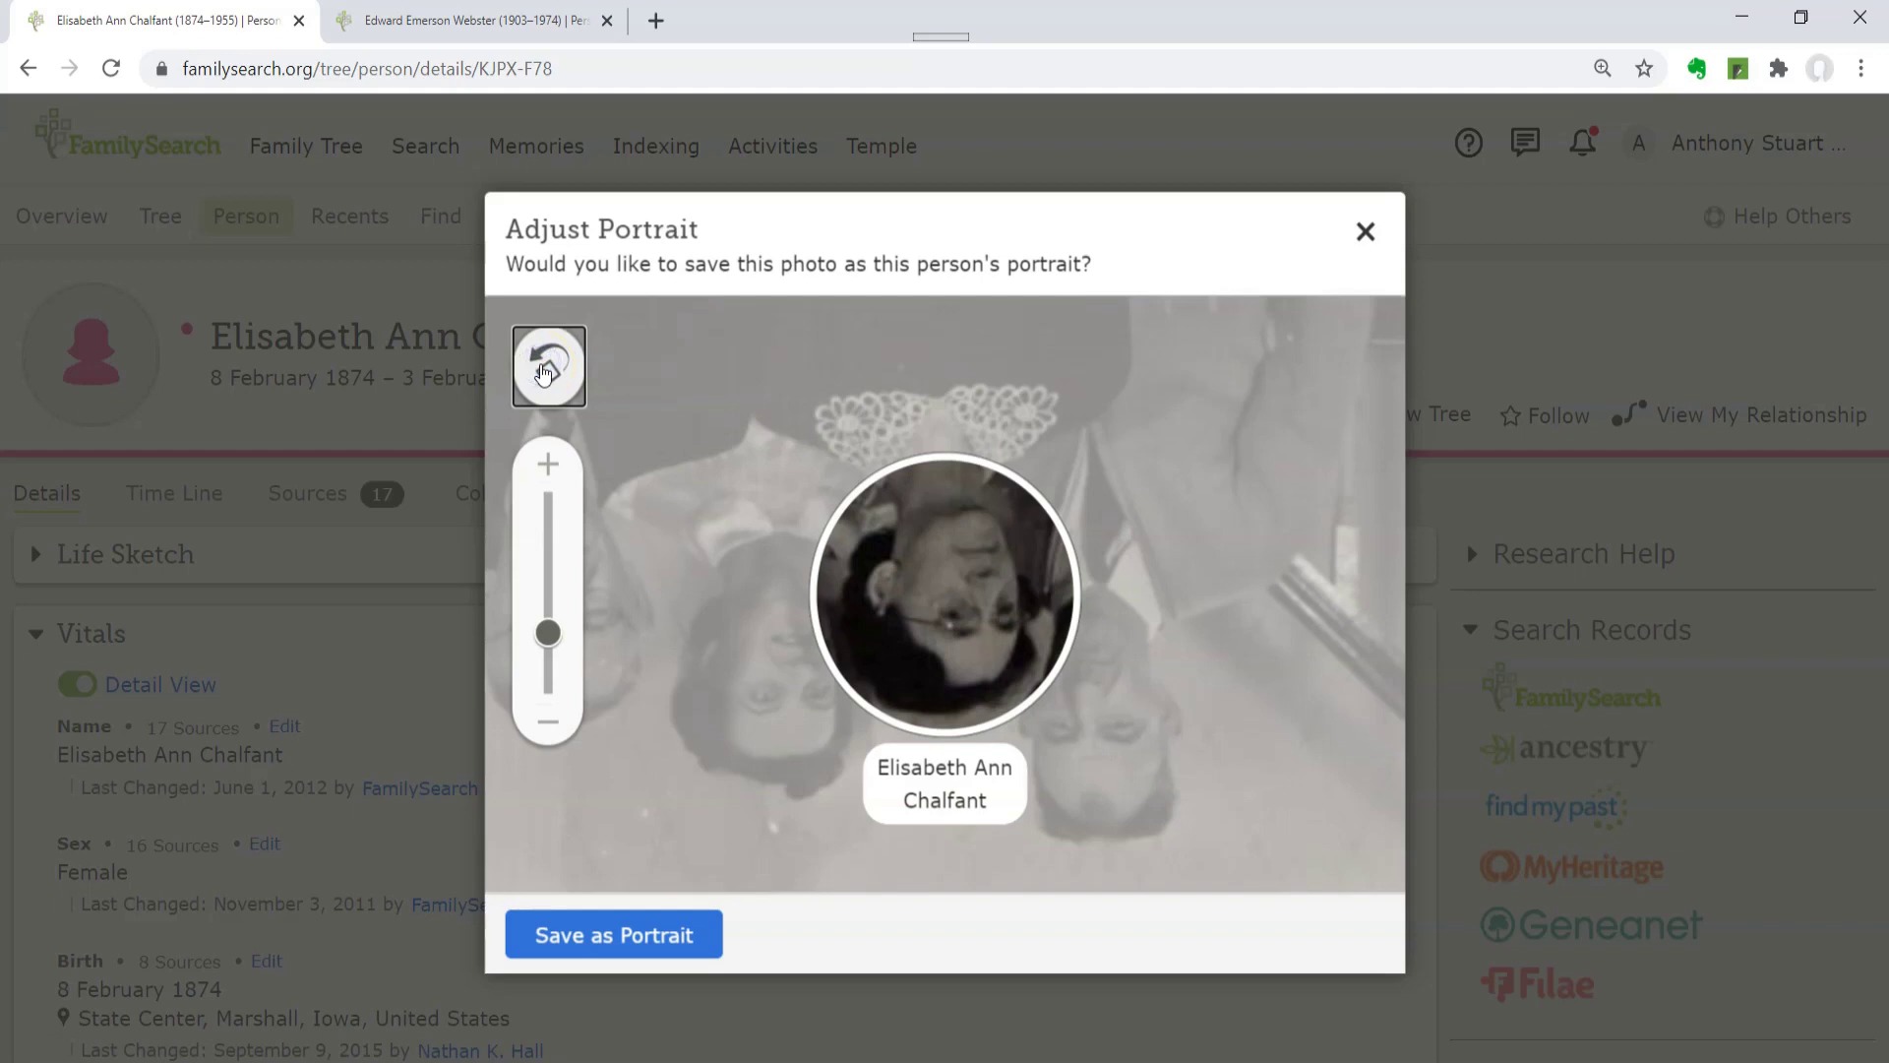
{"action": "left_click", "coordinate": [542, 371]}
{"action": "left_click", "coordinate": [544, 371]}
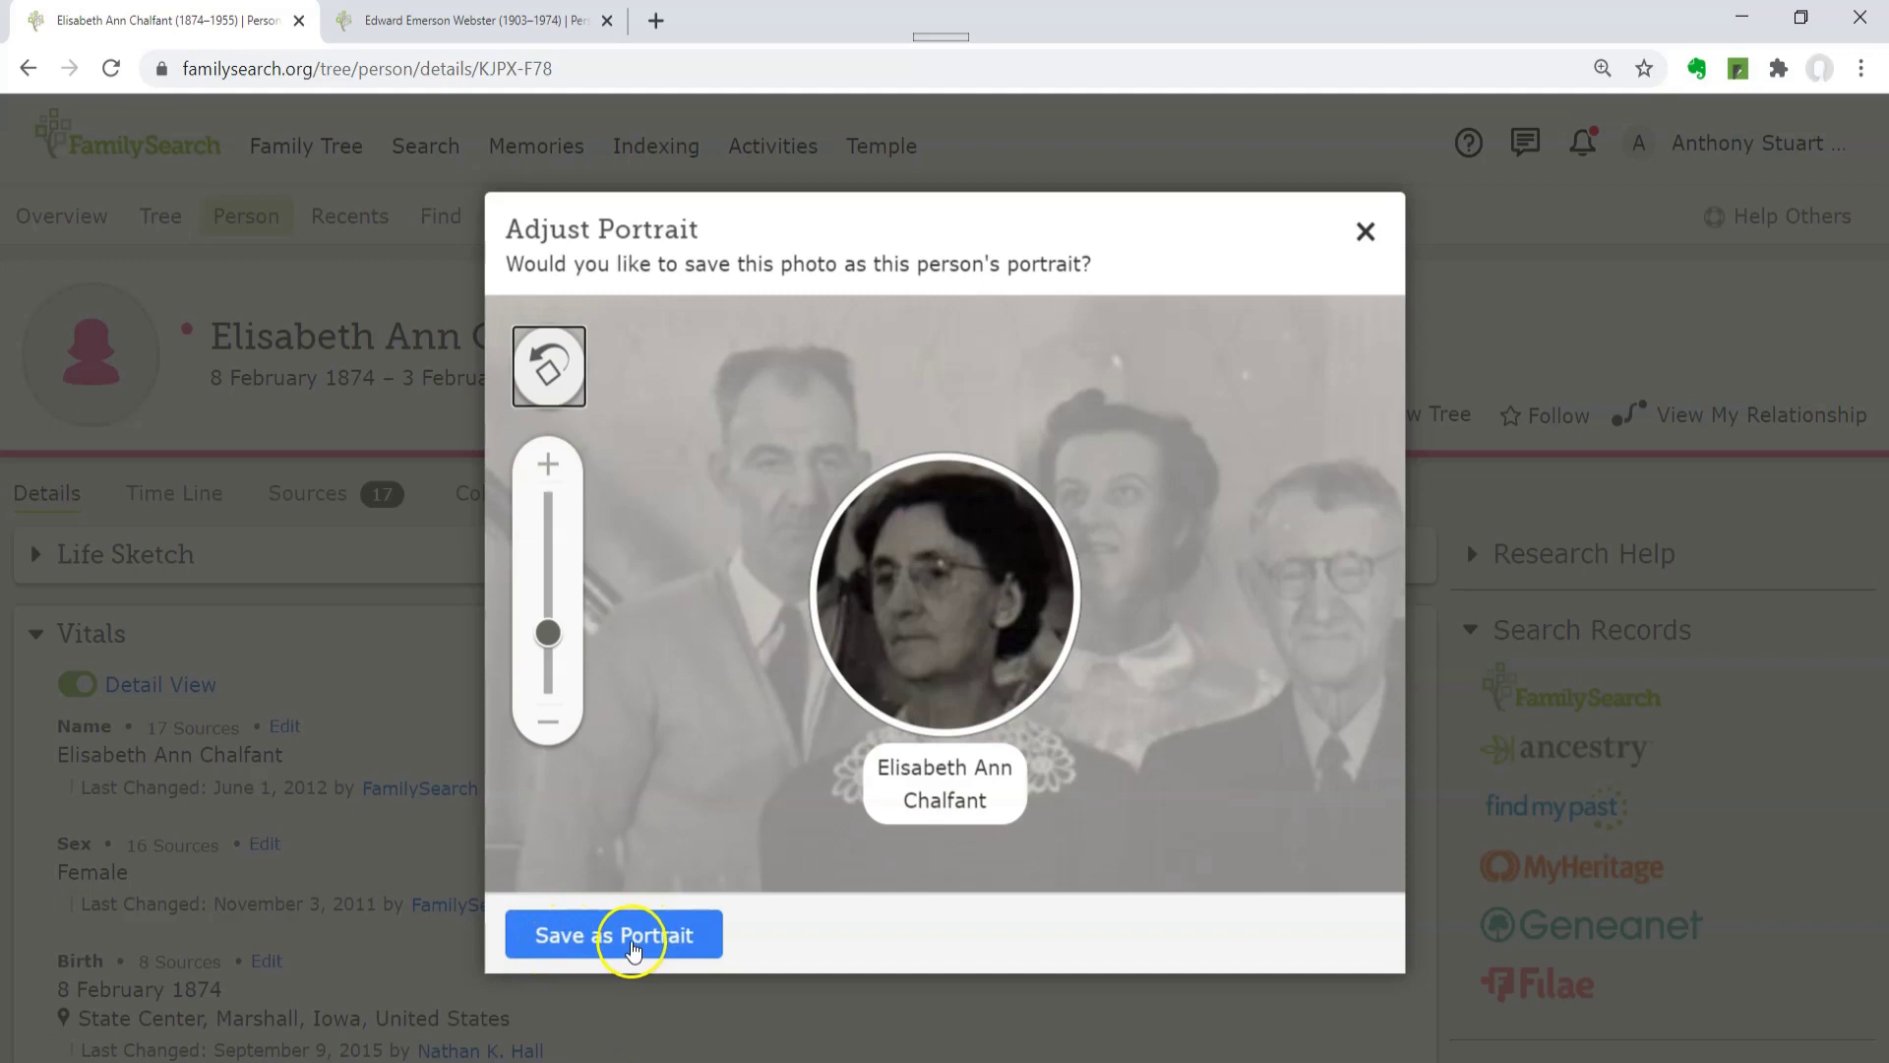
Save the framed photo as the grandmother's portrait.
{"action": "left_click", "coordinate": [631, 942]}
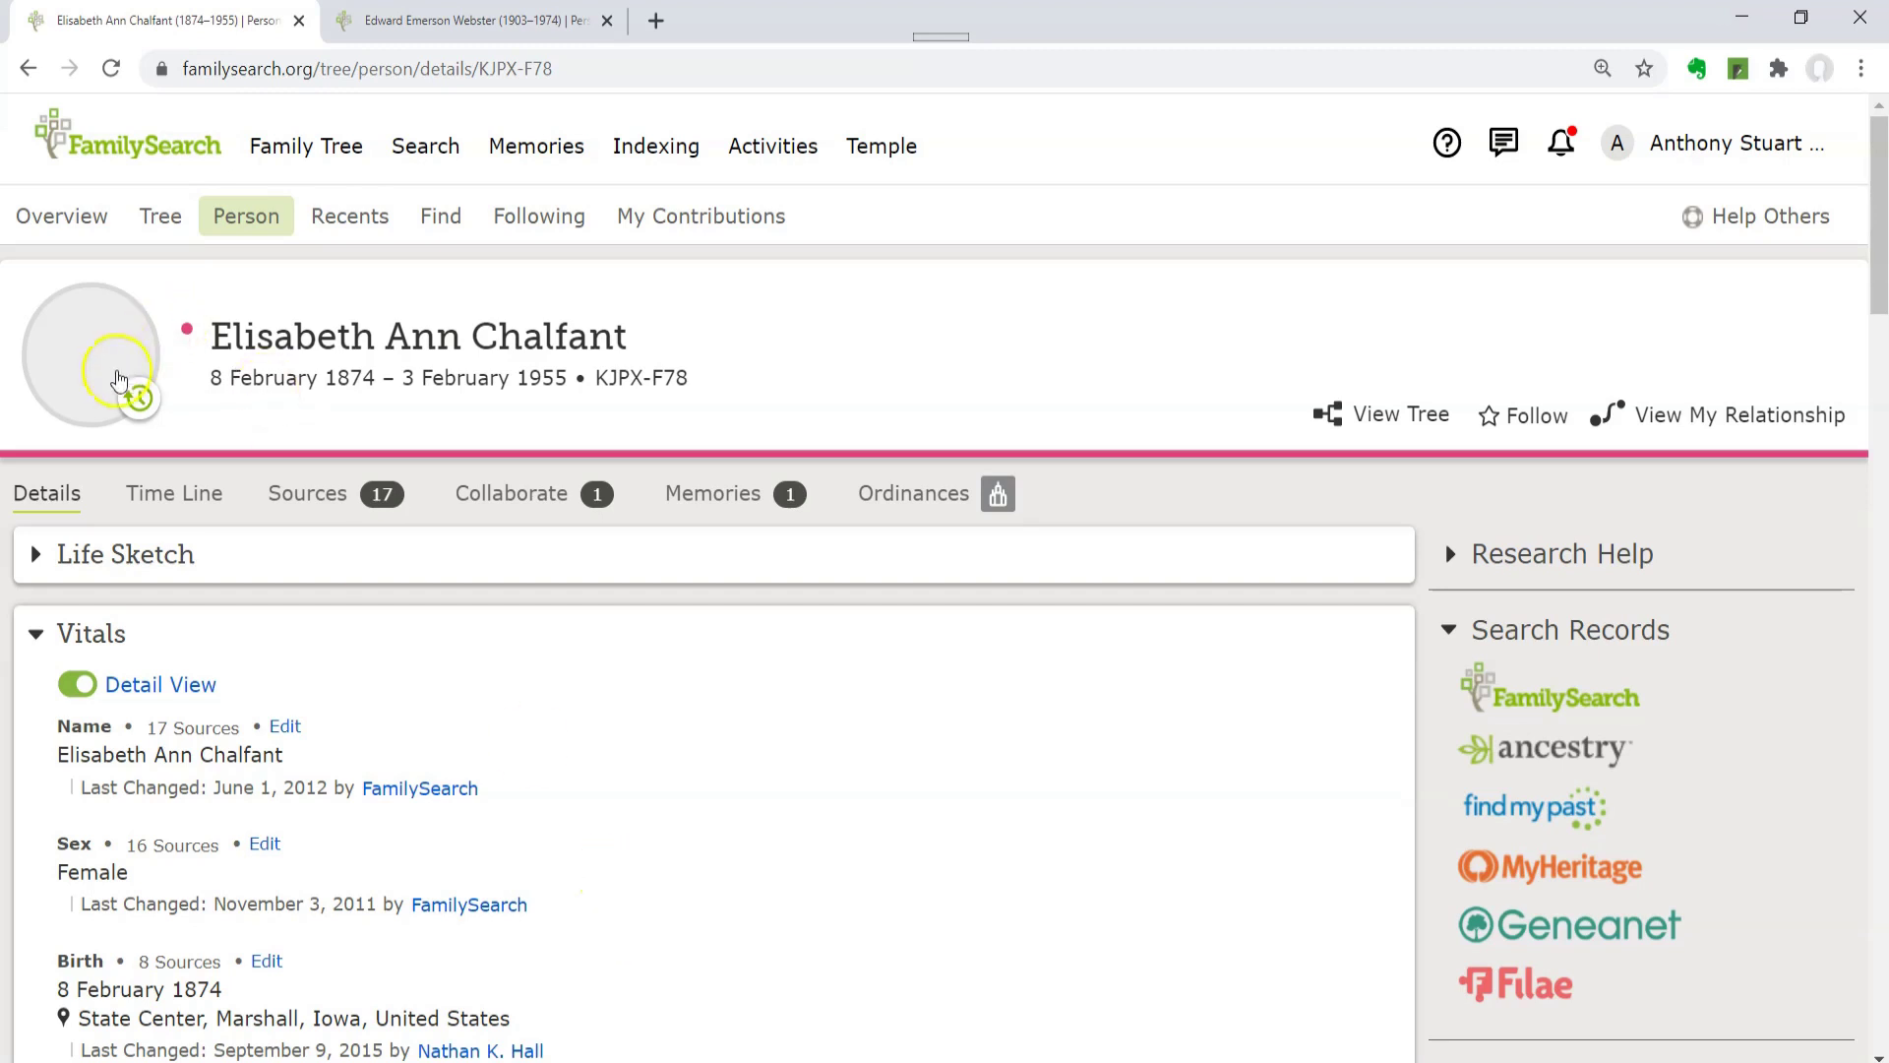
{"action": "mouse_move", "coordinate": [135, 394]}
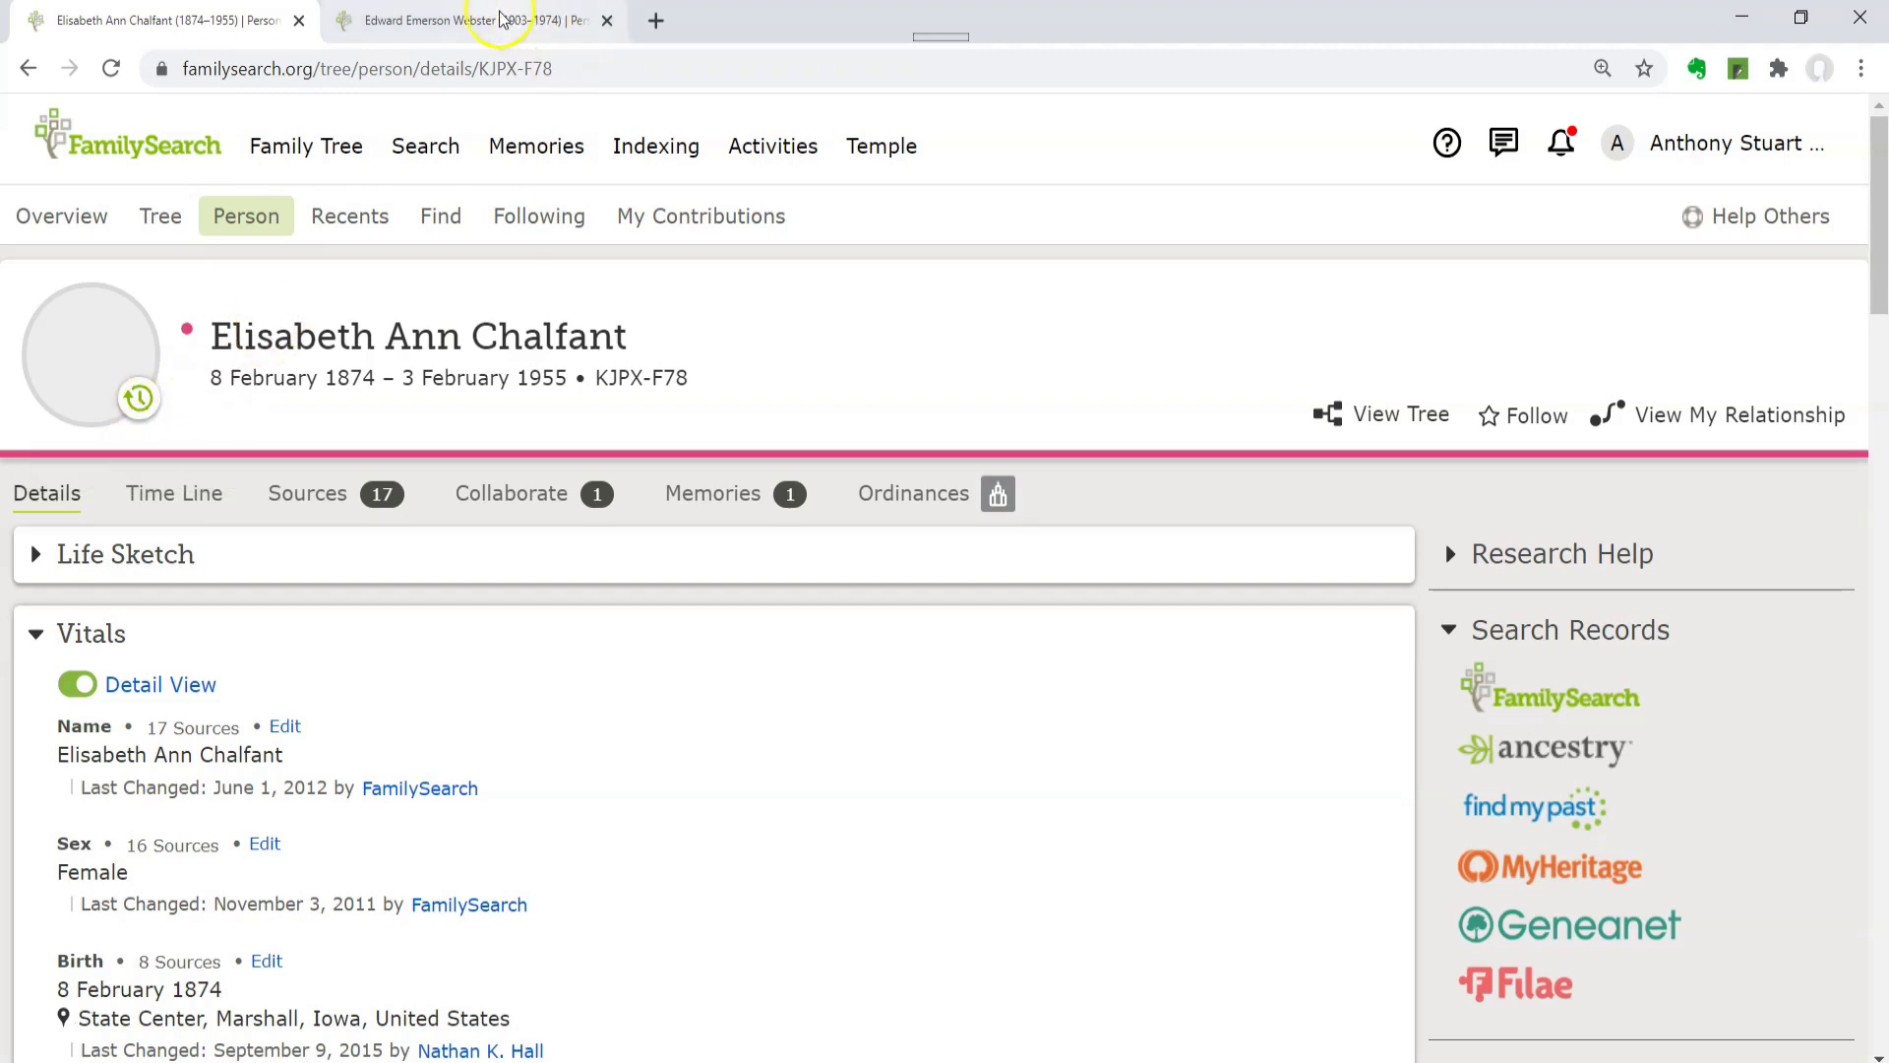
Check the portrait on her husband's person page in the other browser tab, and return to the grandmother's page.
{"action": "left_click", "coordinate": [433, 20]}
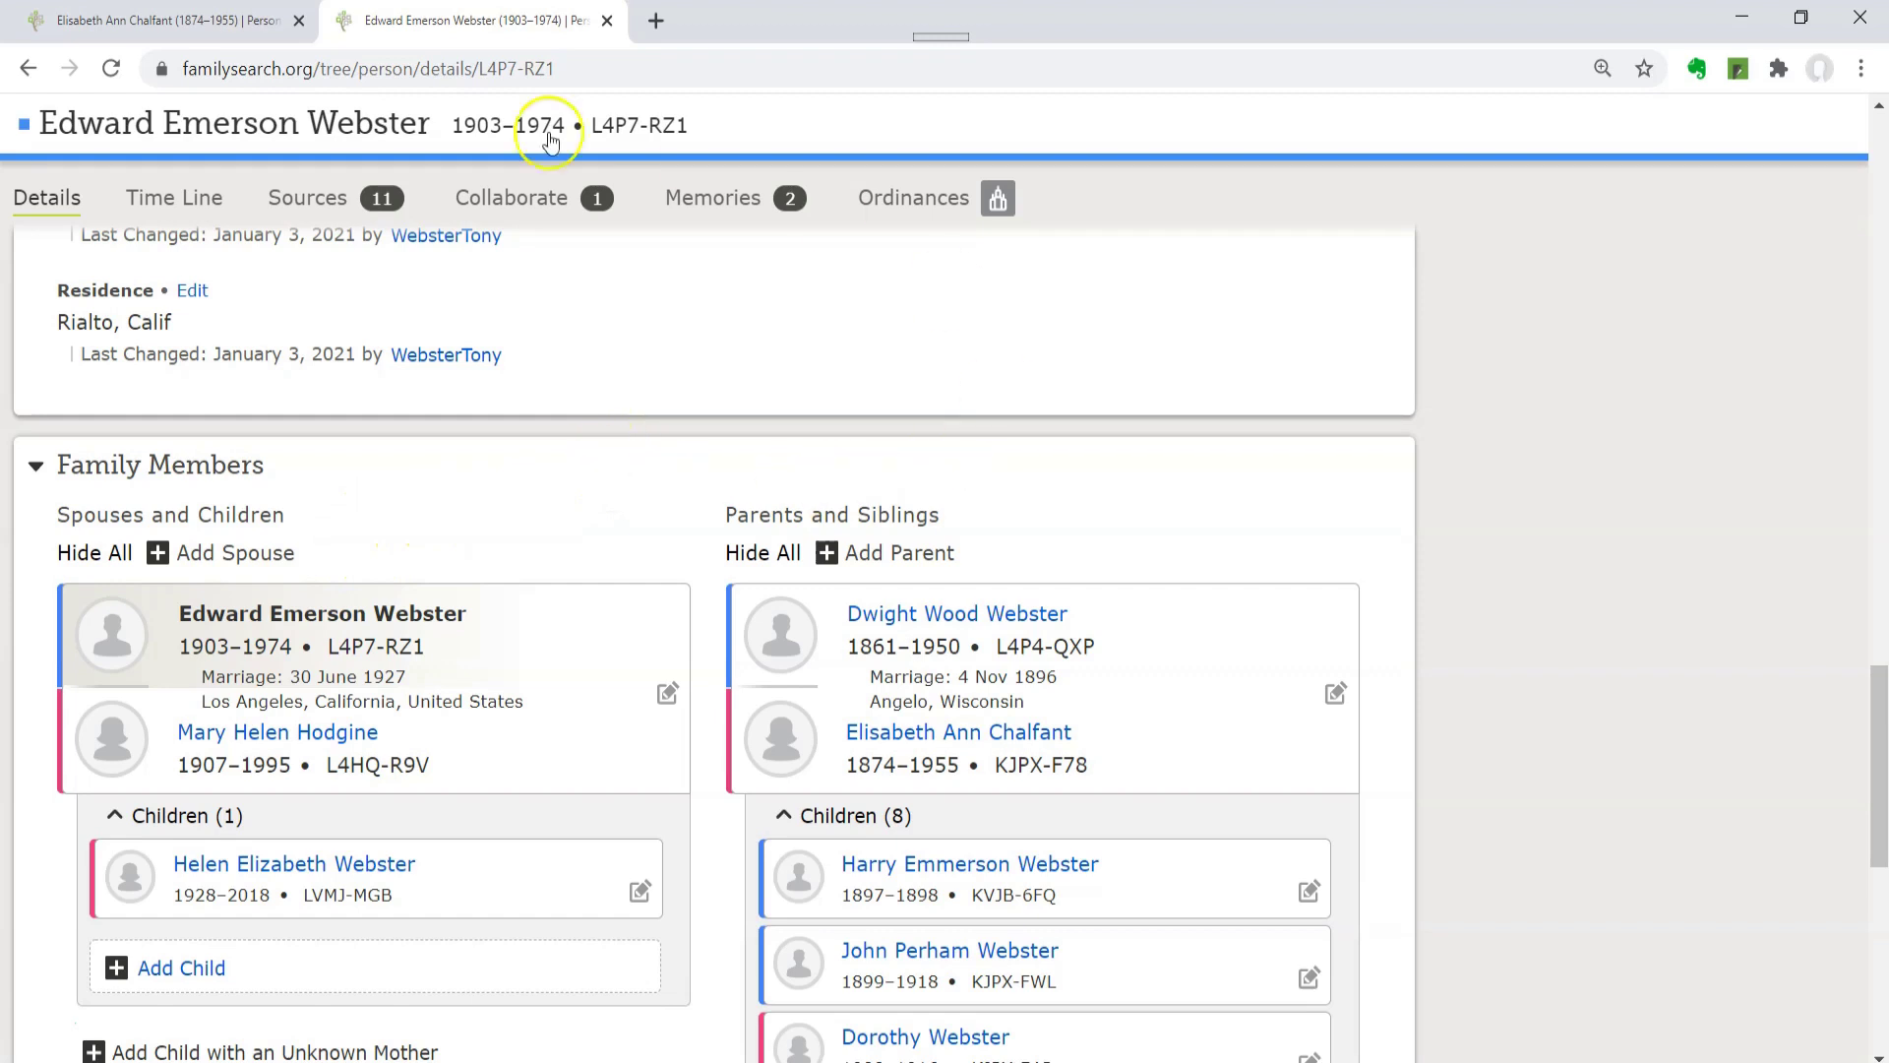
{"action": "left_click", "coordinate": [28, 69]}
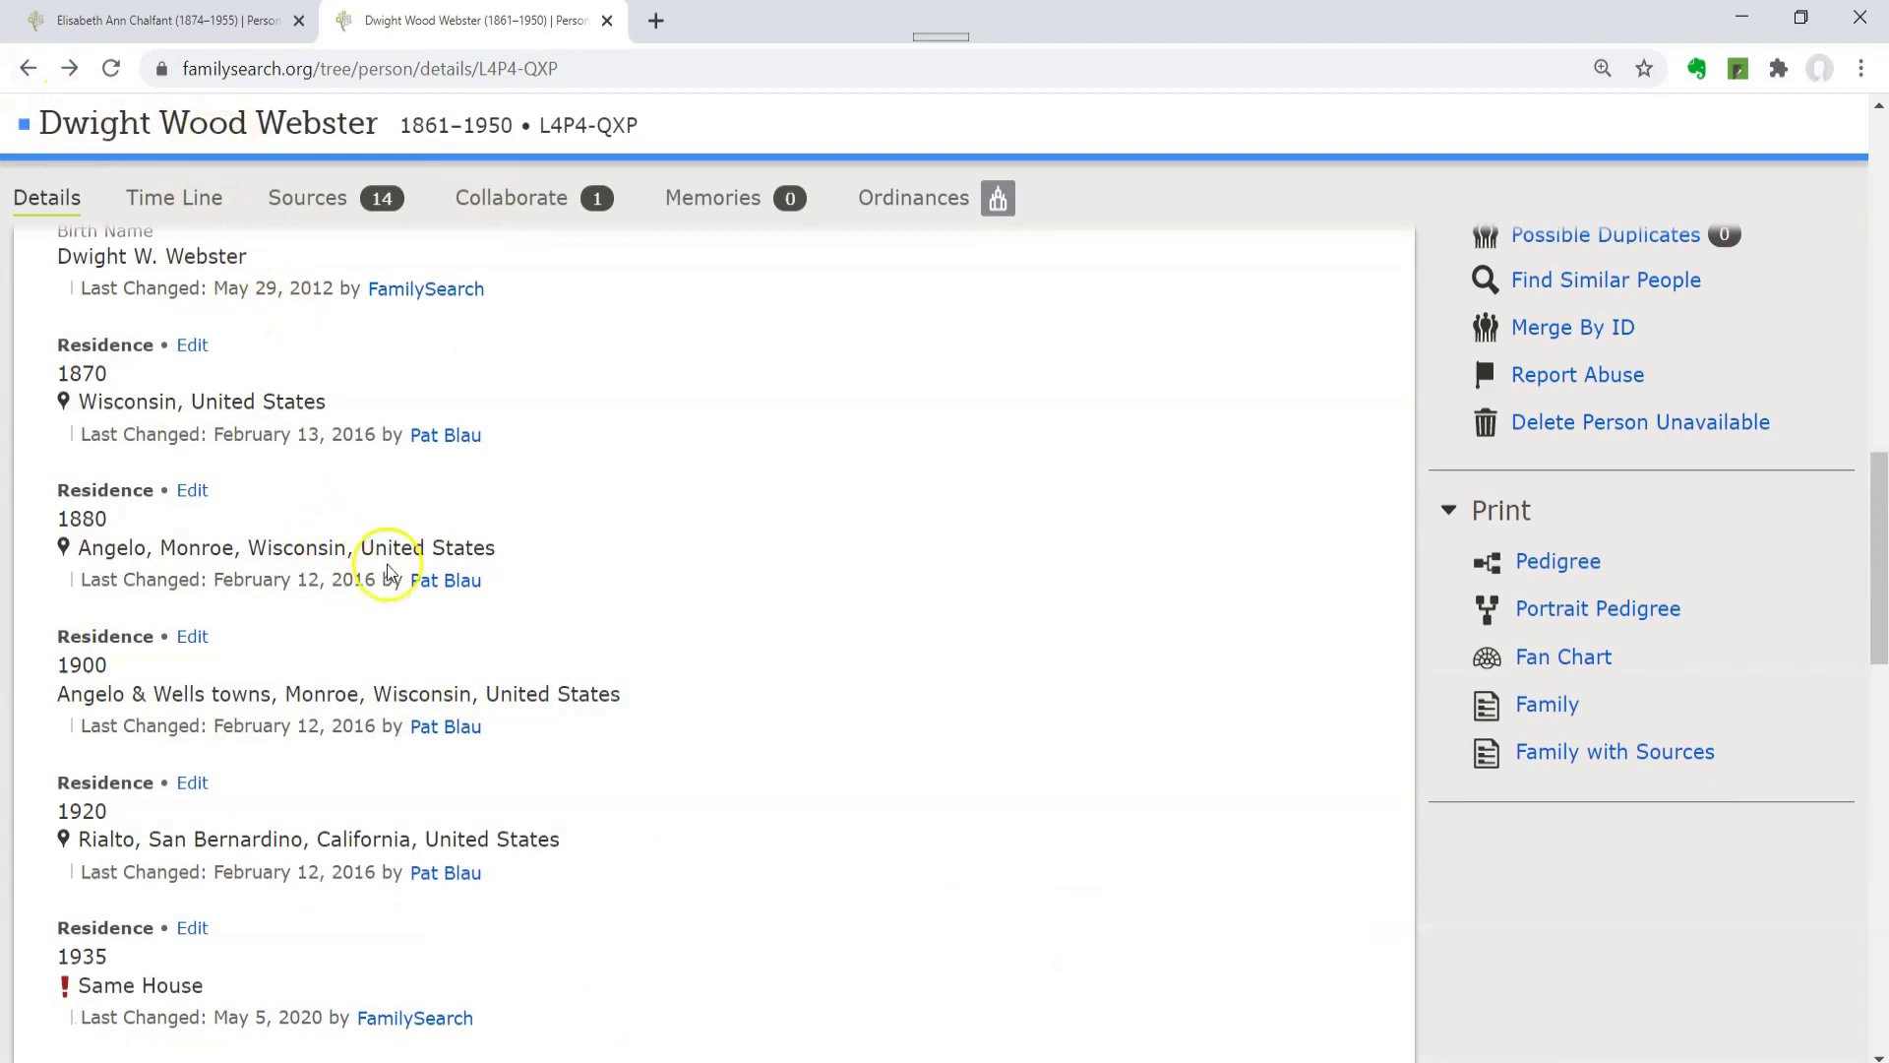
{"action": "scroll", "coordinate": [304, 587], "scroll_direction": "up", "scroll_amount": 7}
{"action": "scroll", "coordinate": [304, 590], "scroll_direction": "up", "scroll_amount": 8}
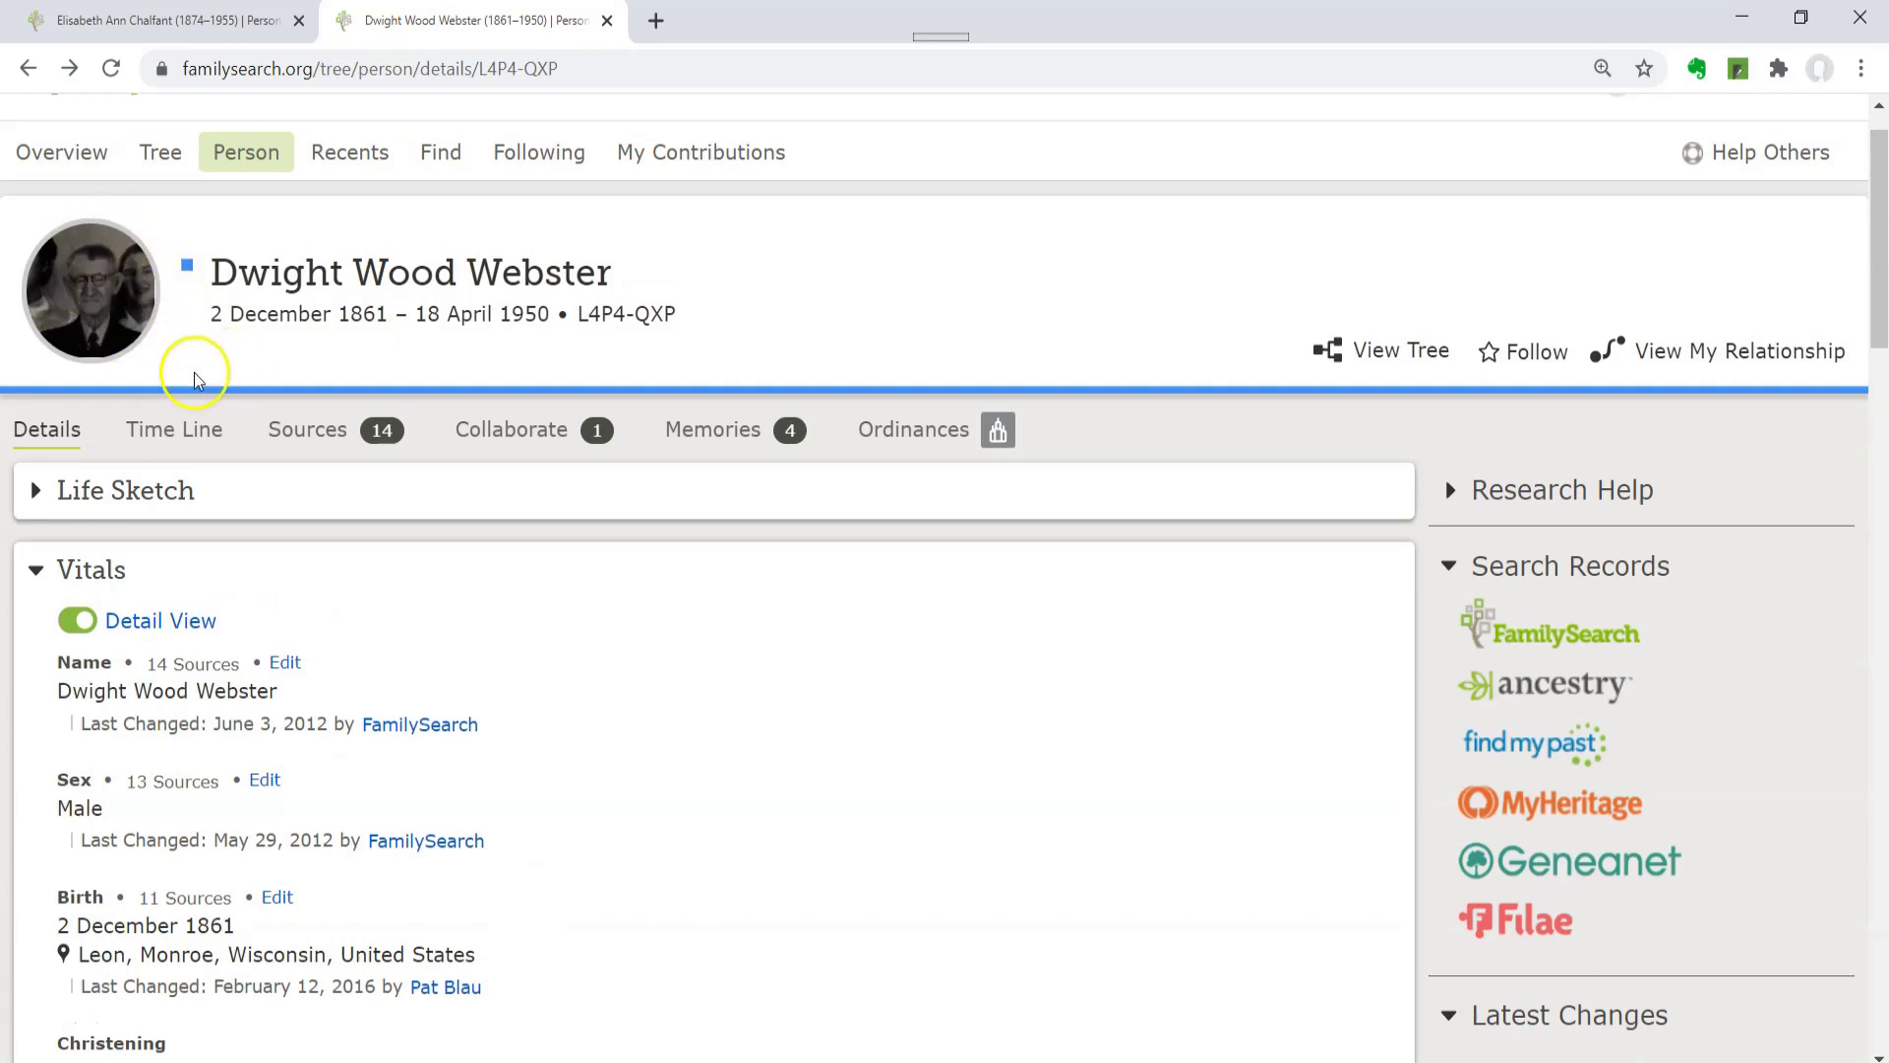
{"action": "left_click", "coordinate": [206, 24]}
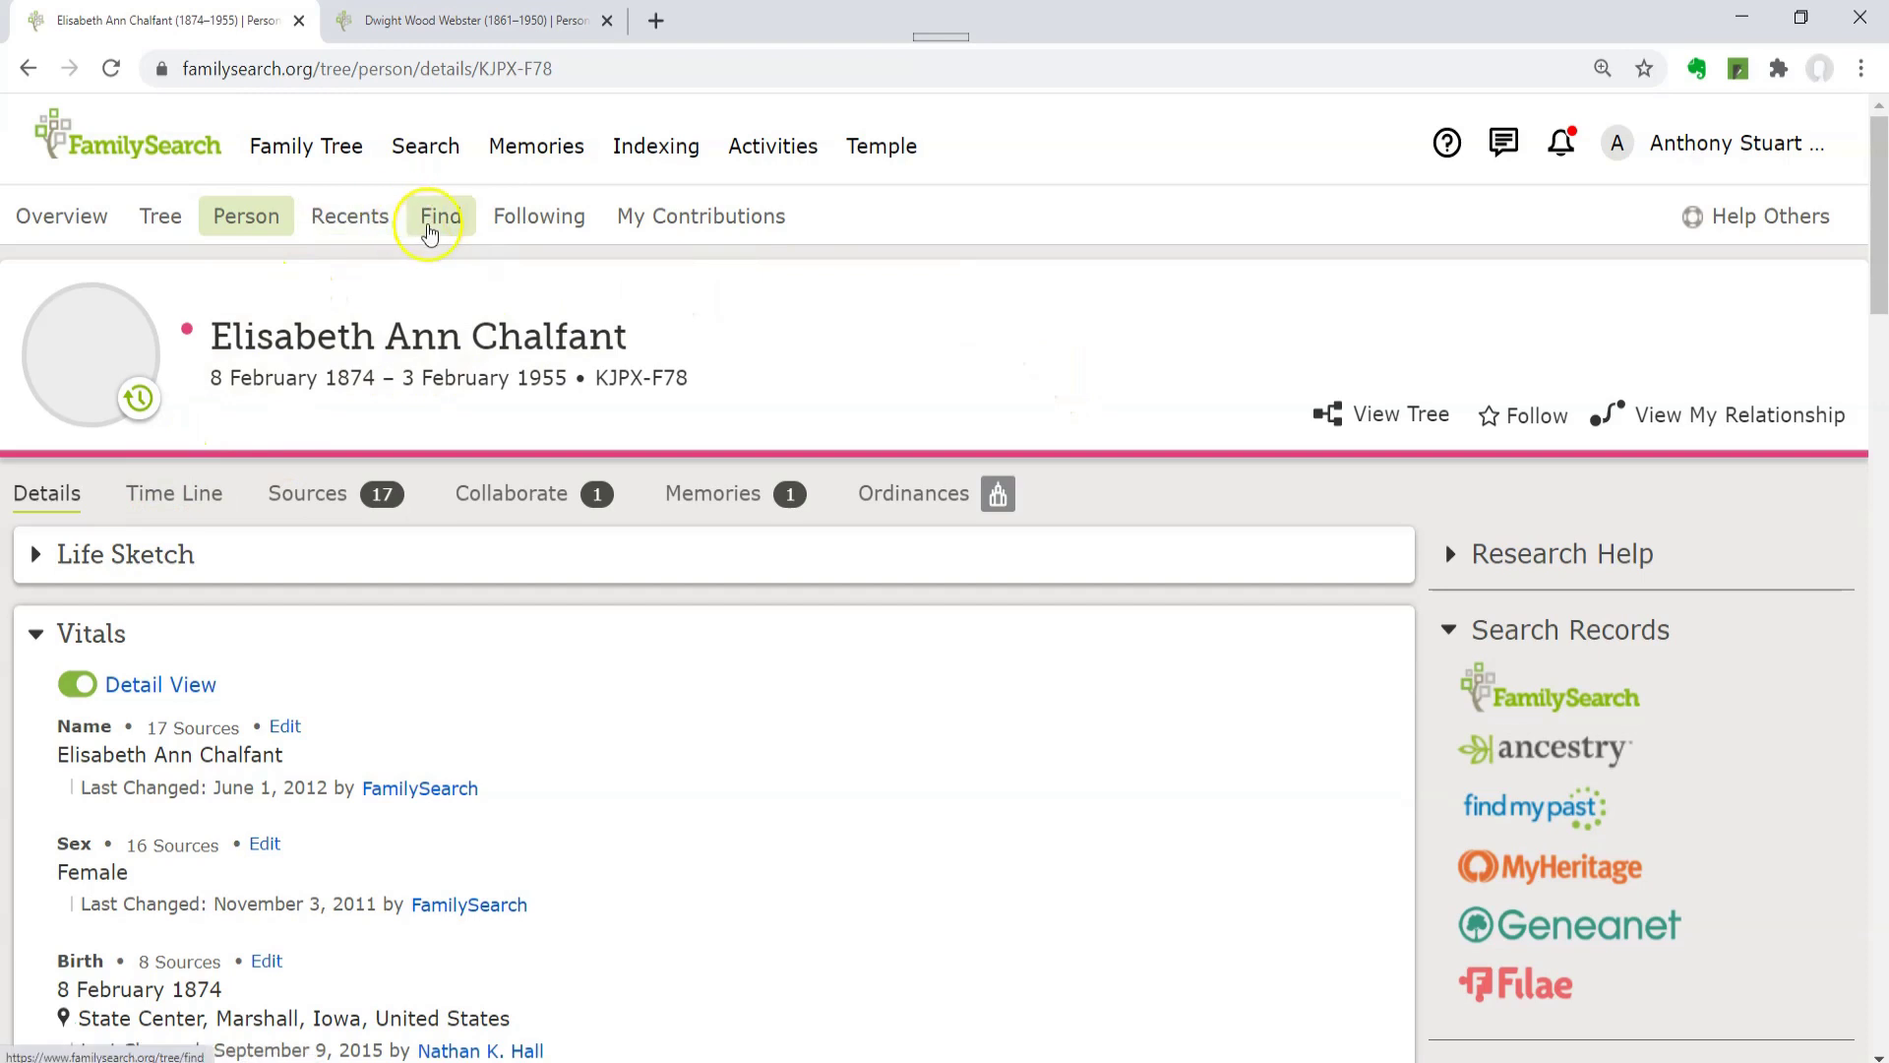
Check the couple's portraits in the landscape family tree and open the grandmother's husband's person page from his summary card.
{"action": "left_click", "coordinate": [161, 217]}
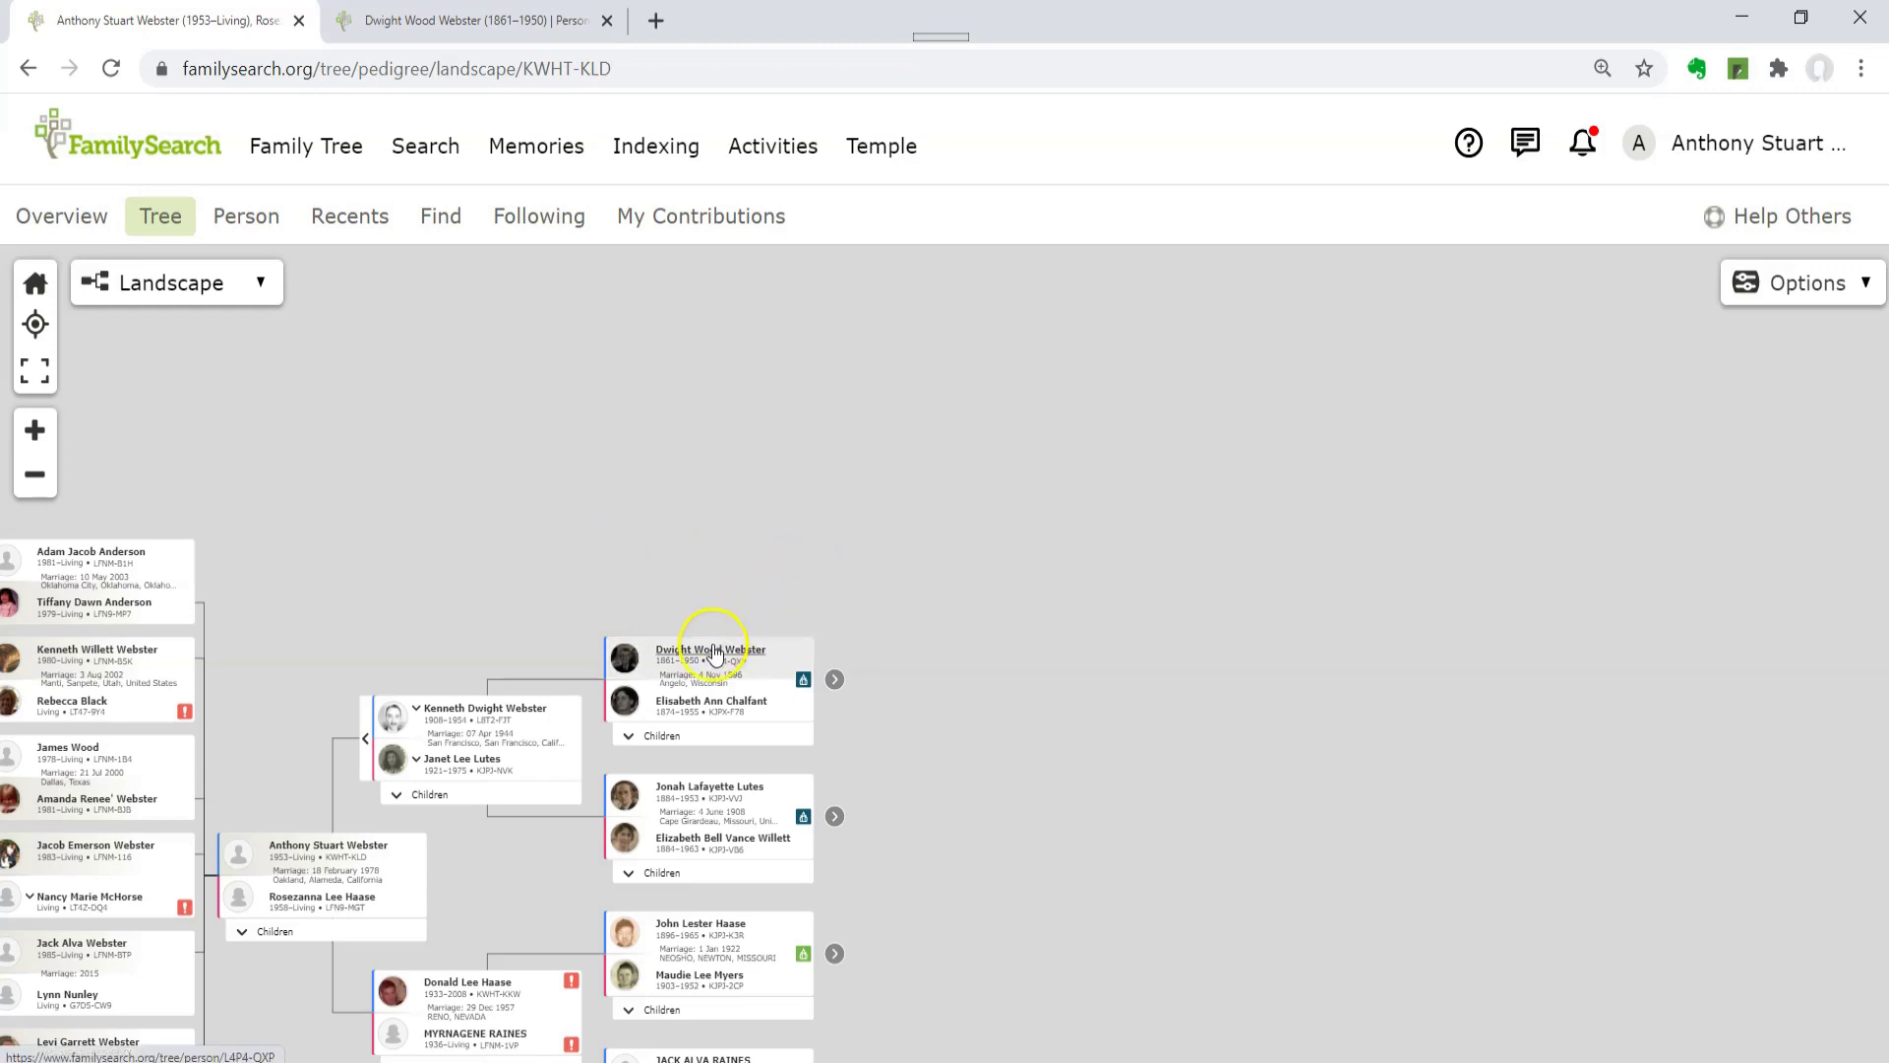
{"action": "left_click", "coordinate": [714, 650]}
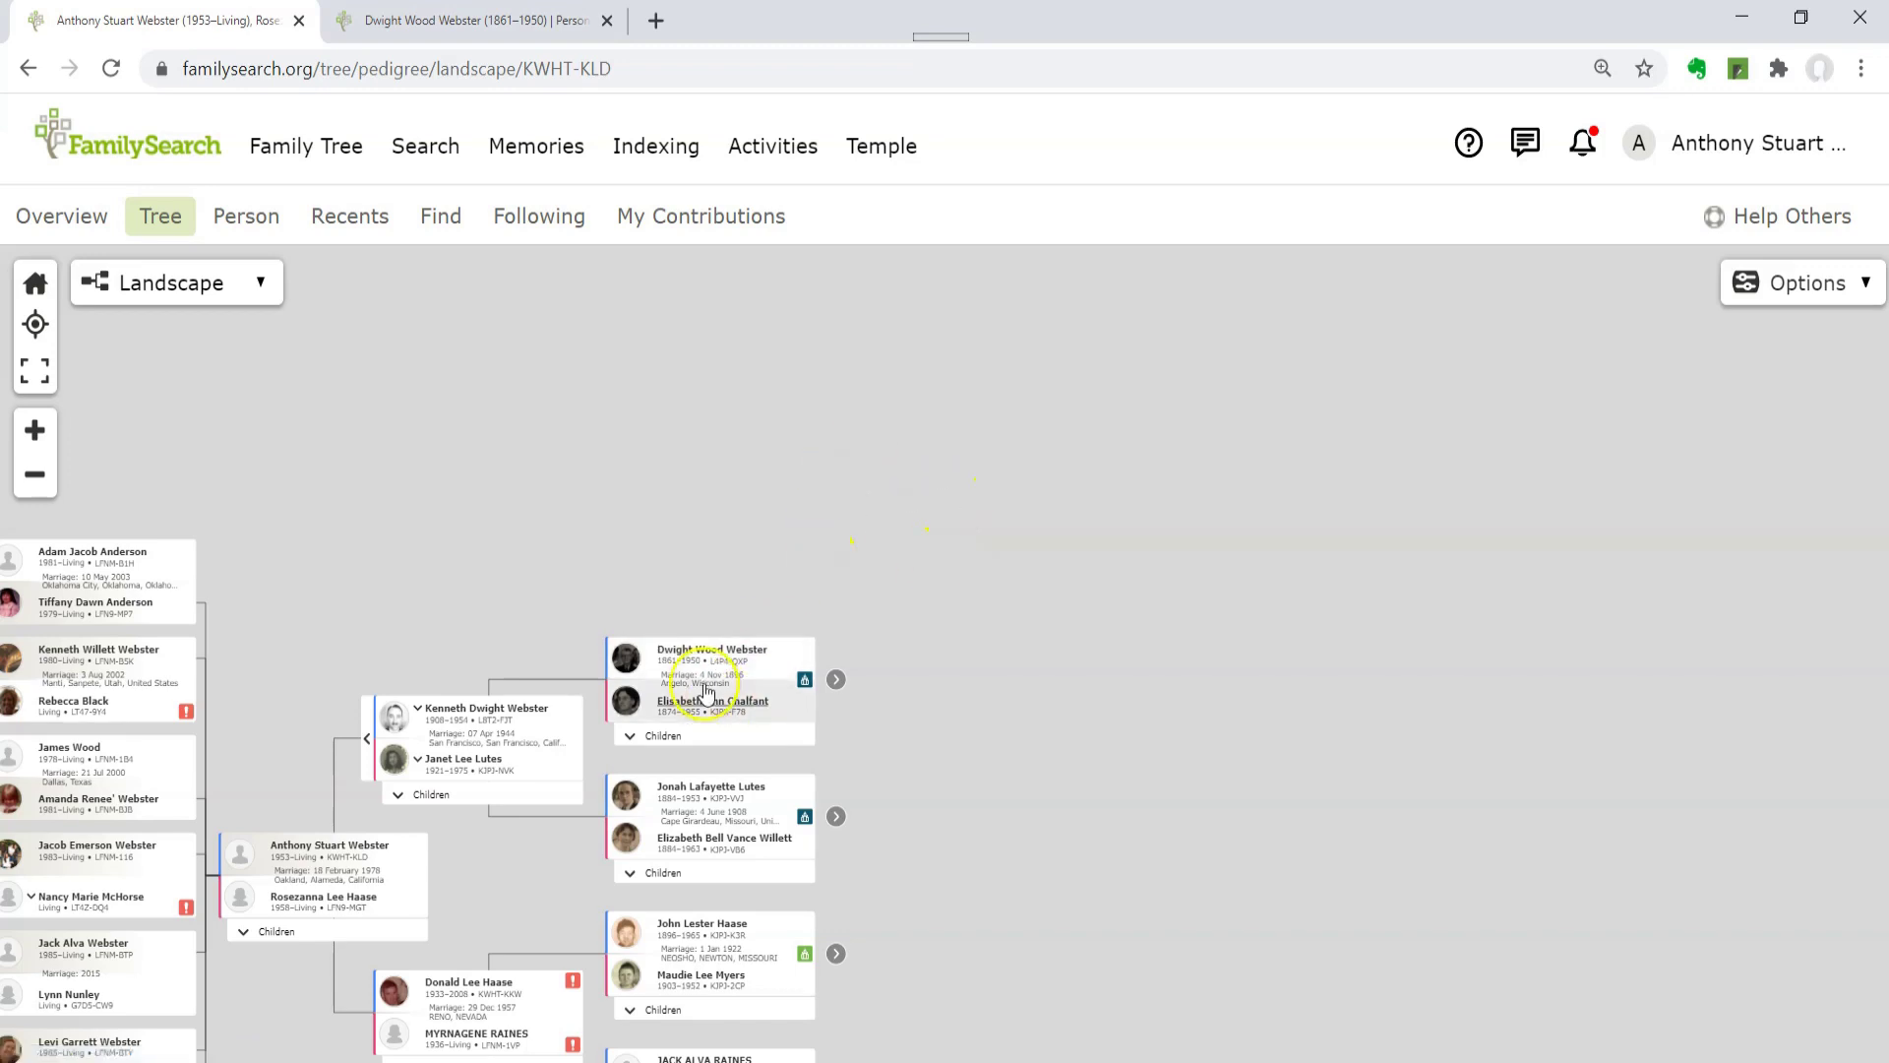
{"action": "left_click", "coordinate": [691, 652]}
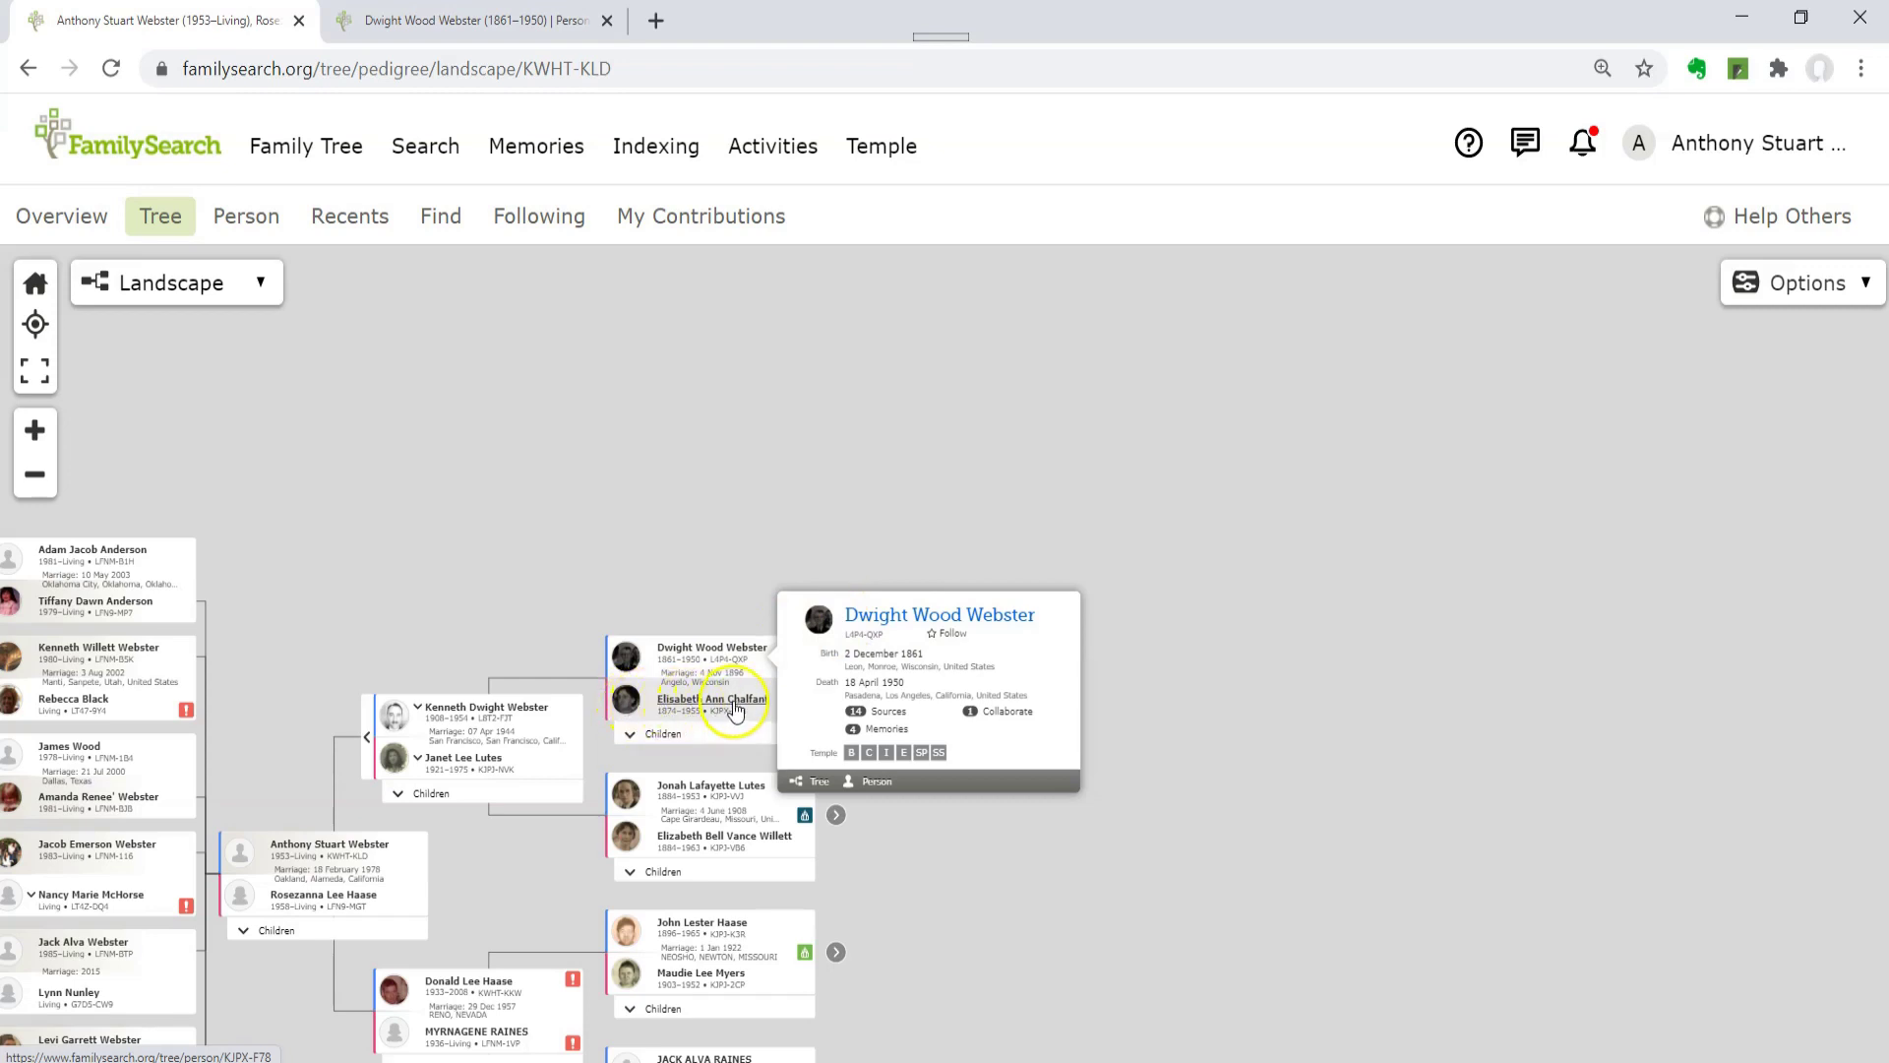
{"action": "left_click", "coordinate": [922, 615]}
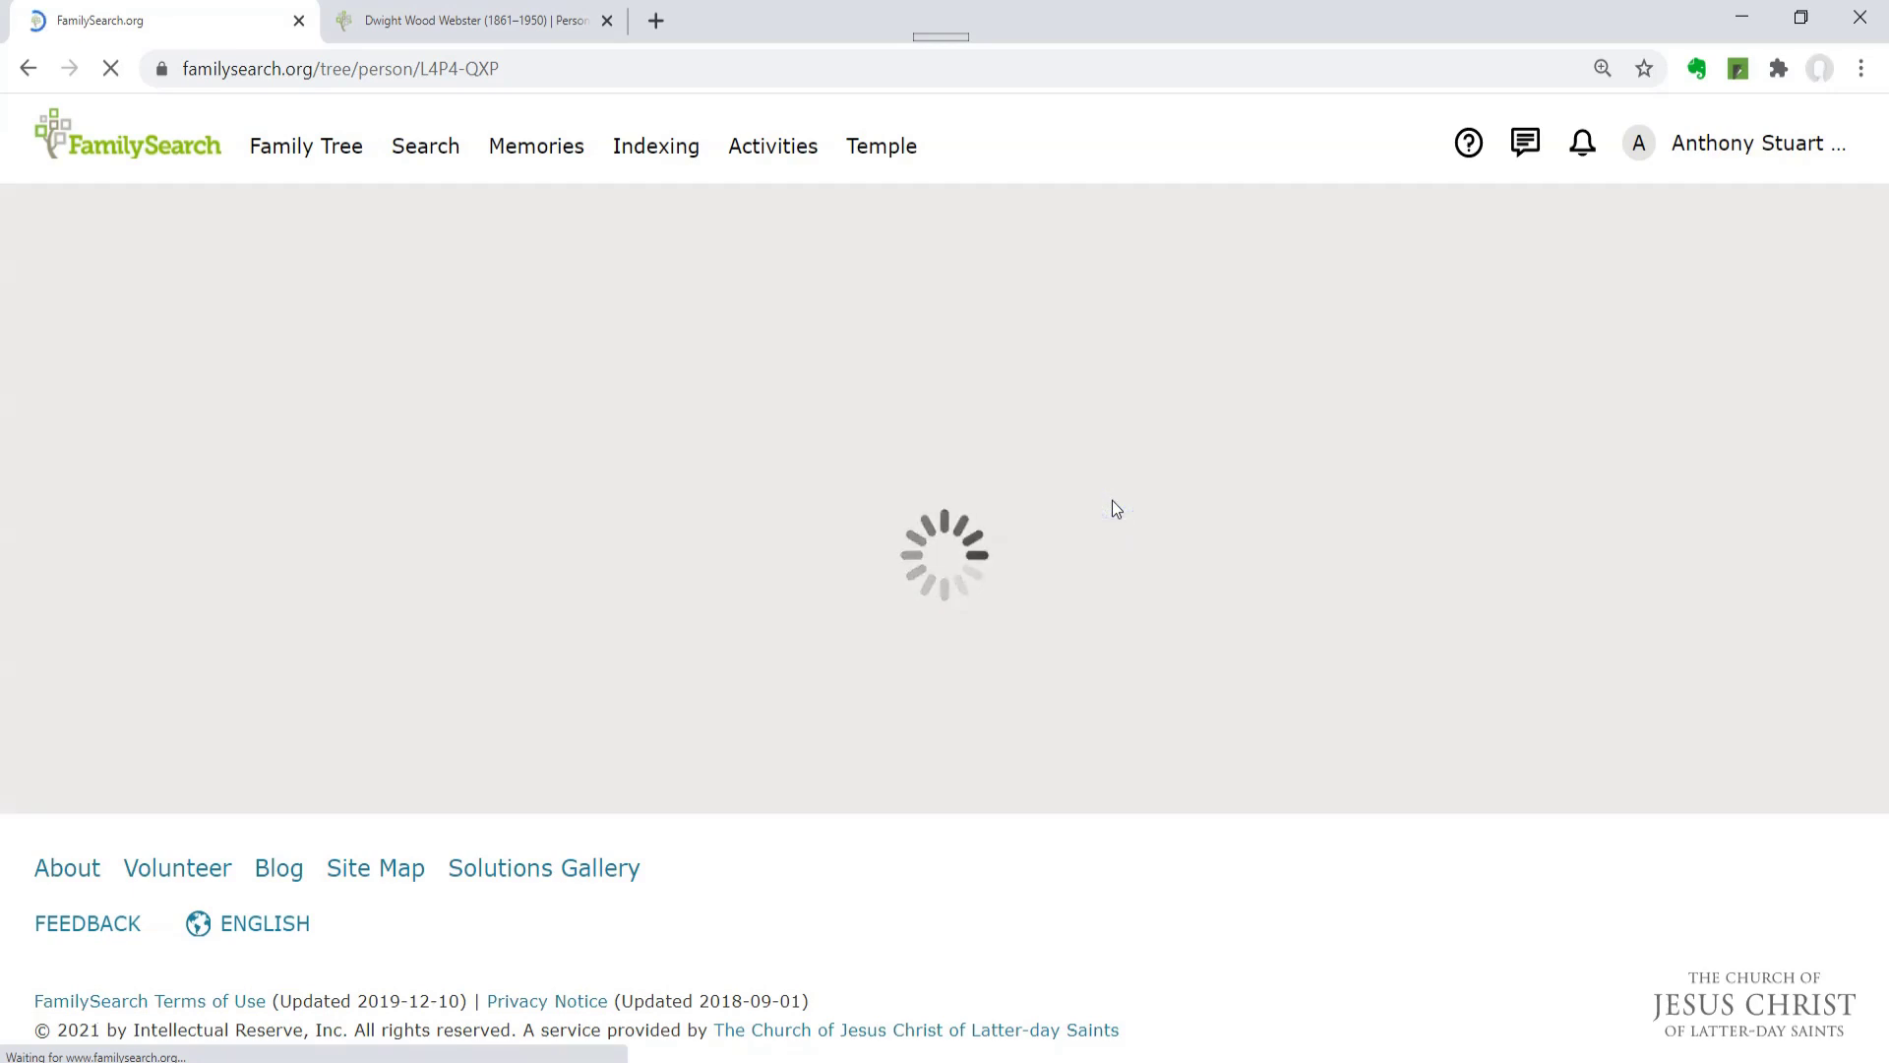
{"action": "left_click", "coordinate": [1054, 529]}
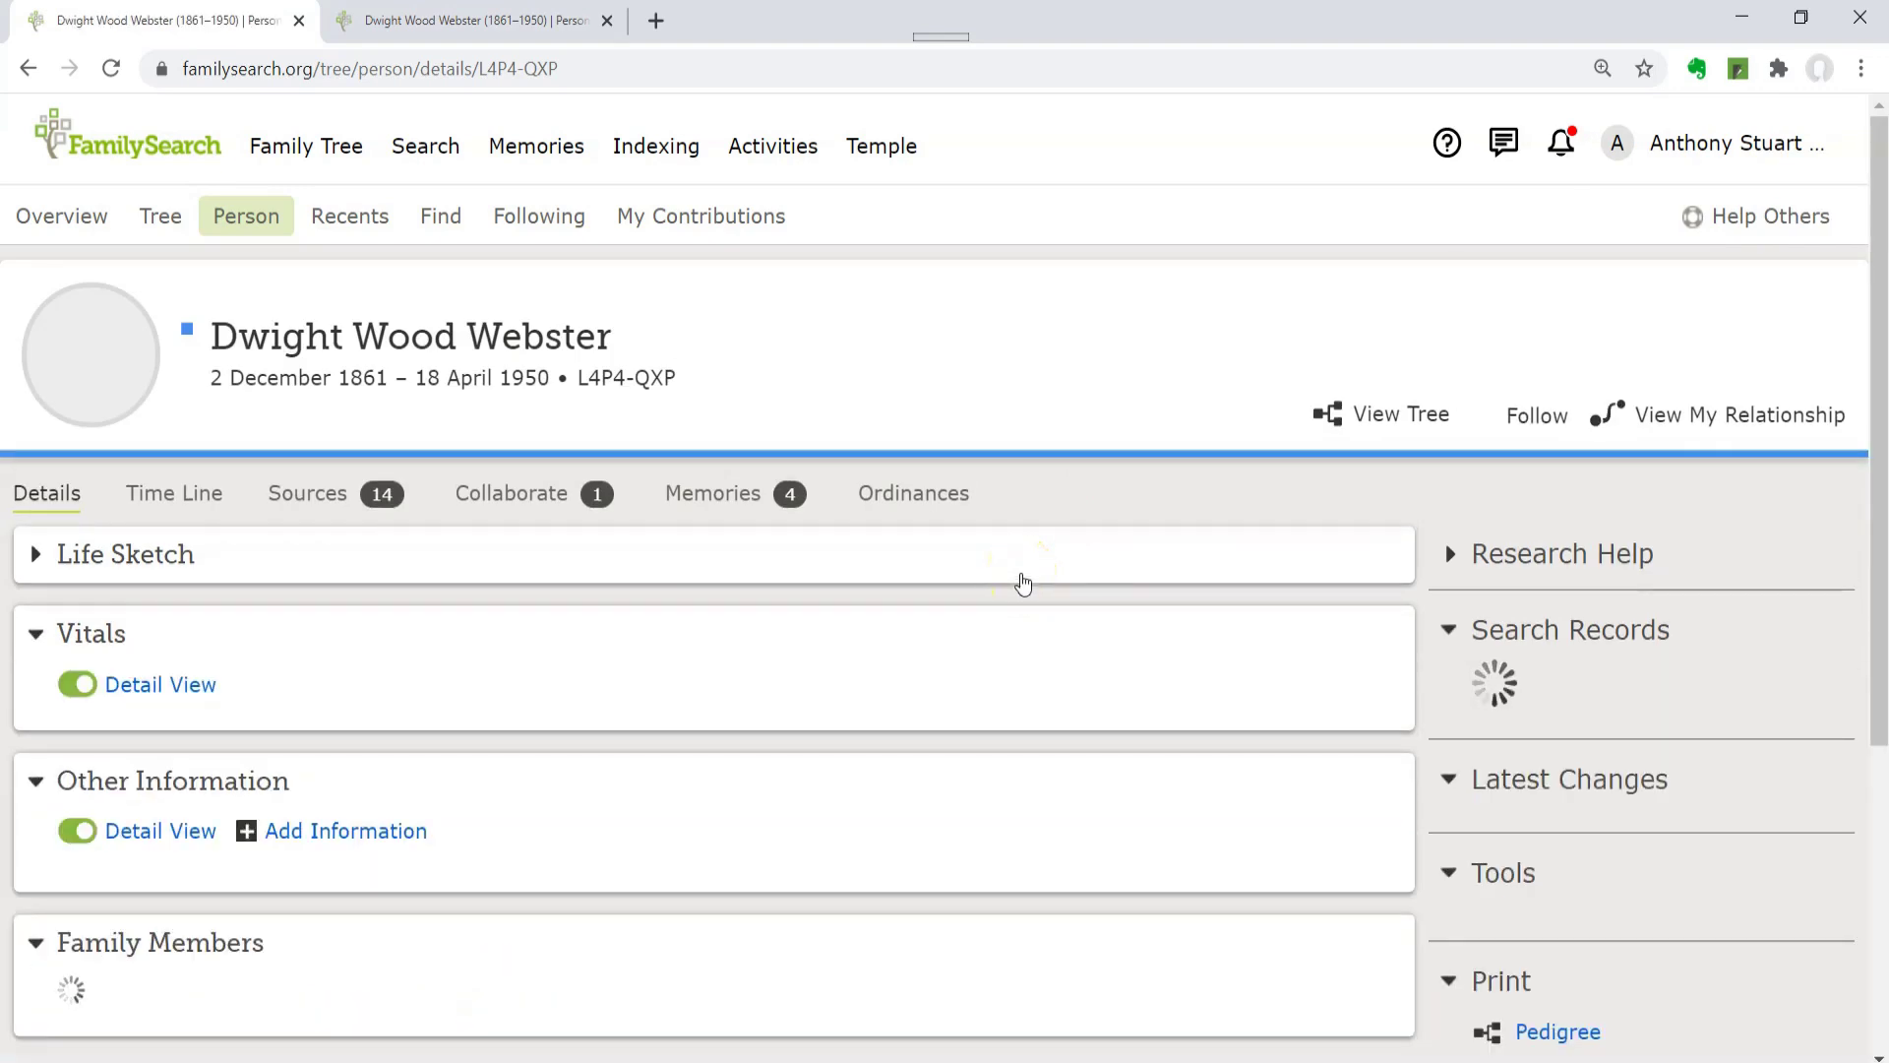
{"action": "left_click", "coordinate": [1023, 587]}
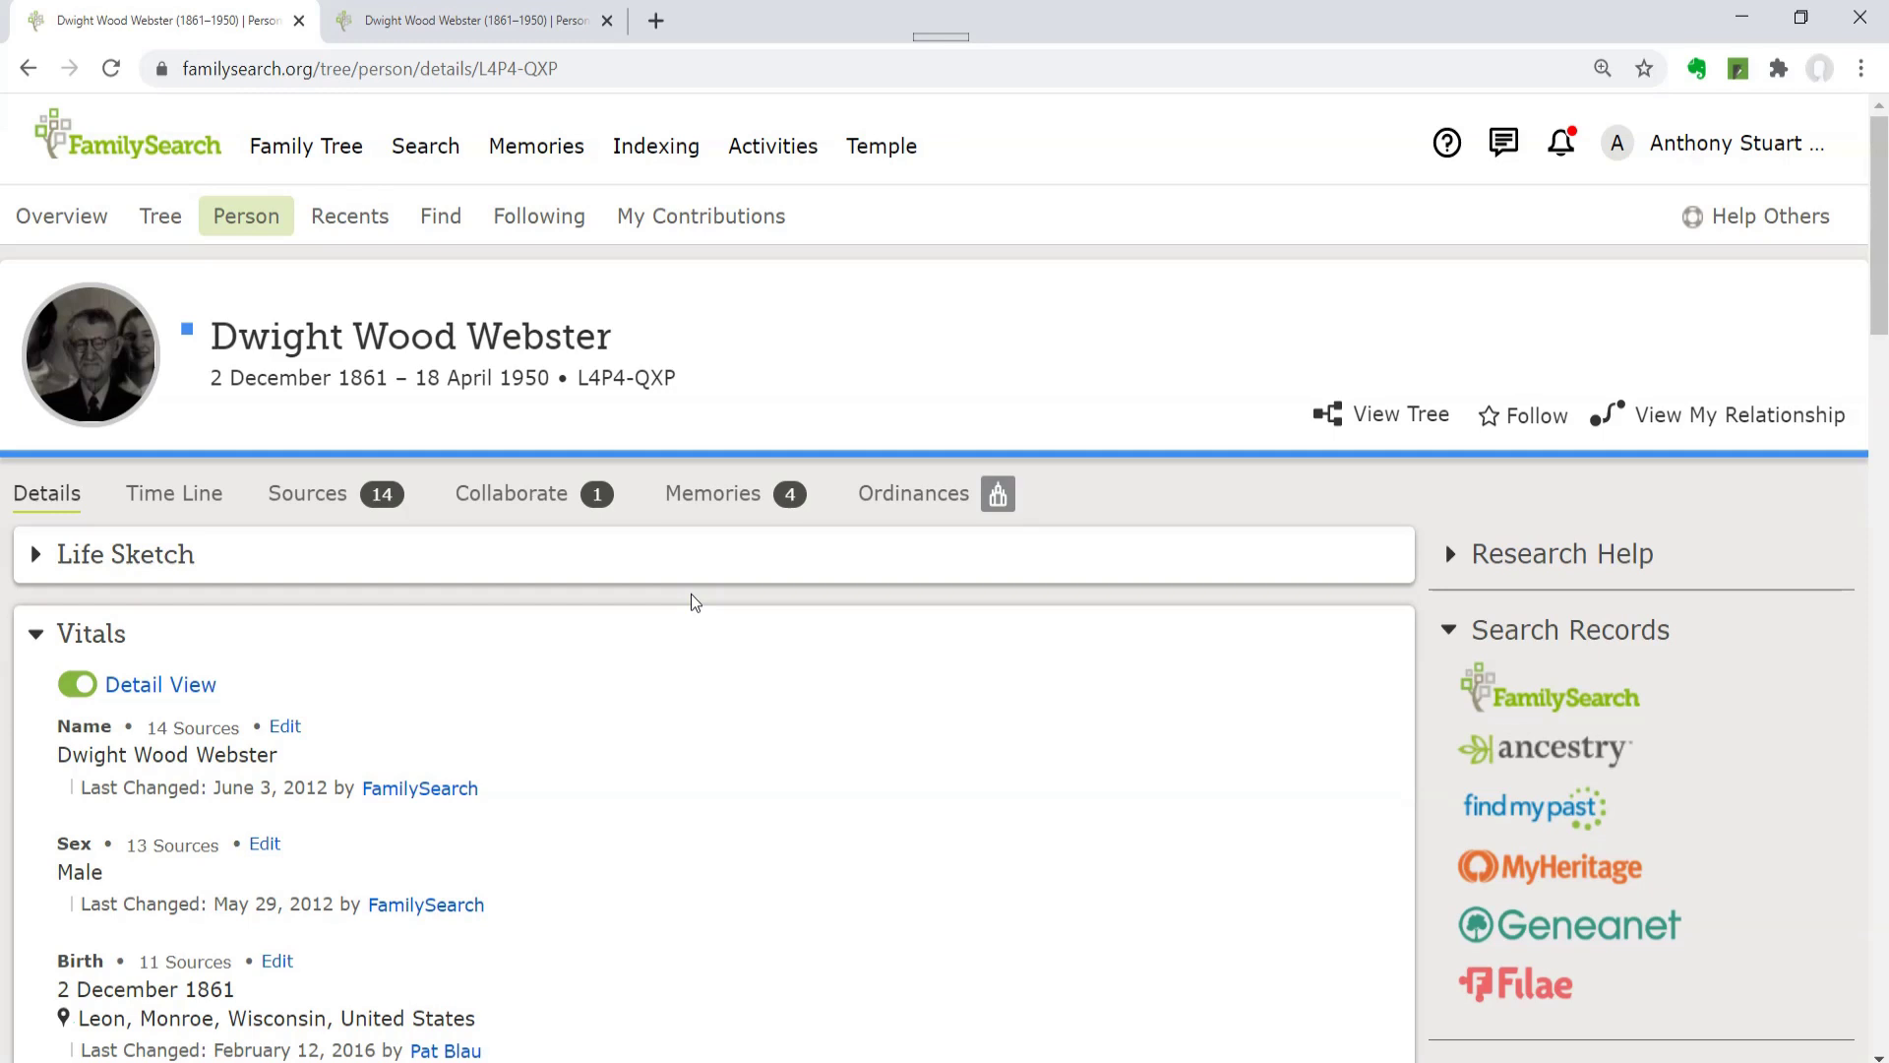
{"action": "left_click", "coordinate": [39, 1018]}
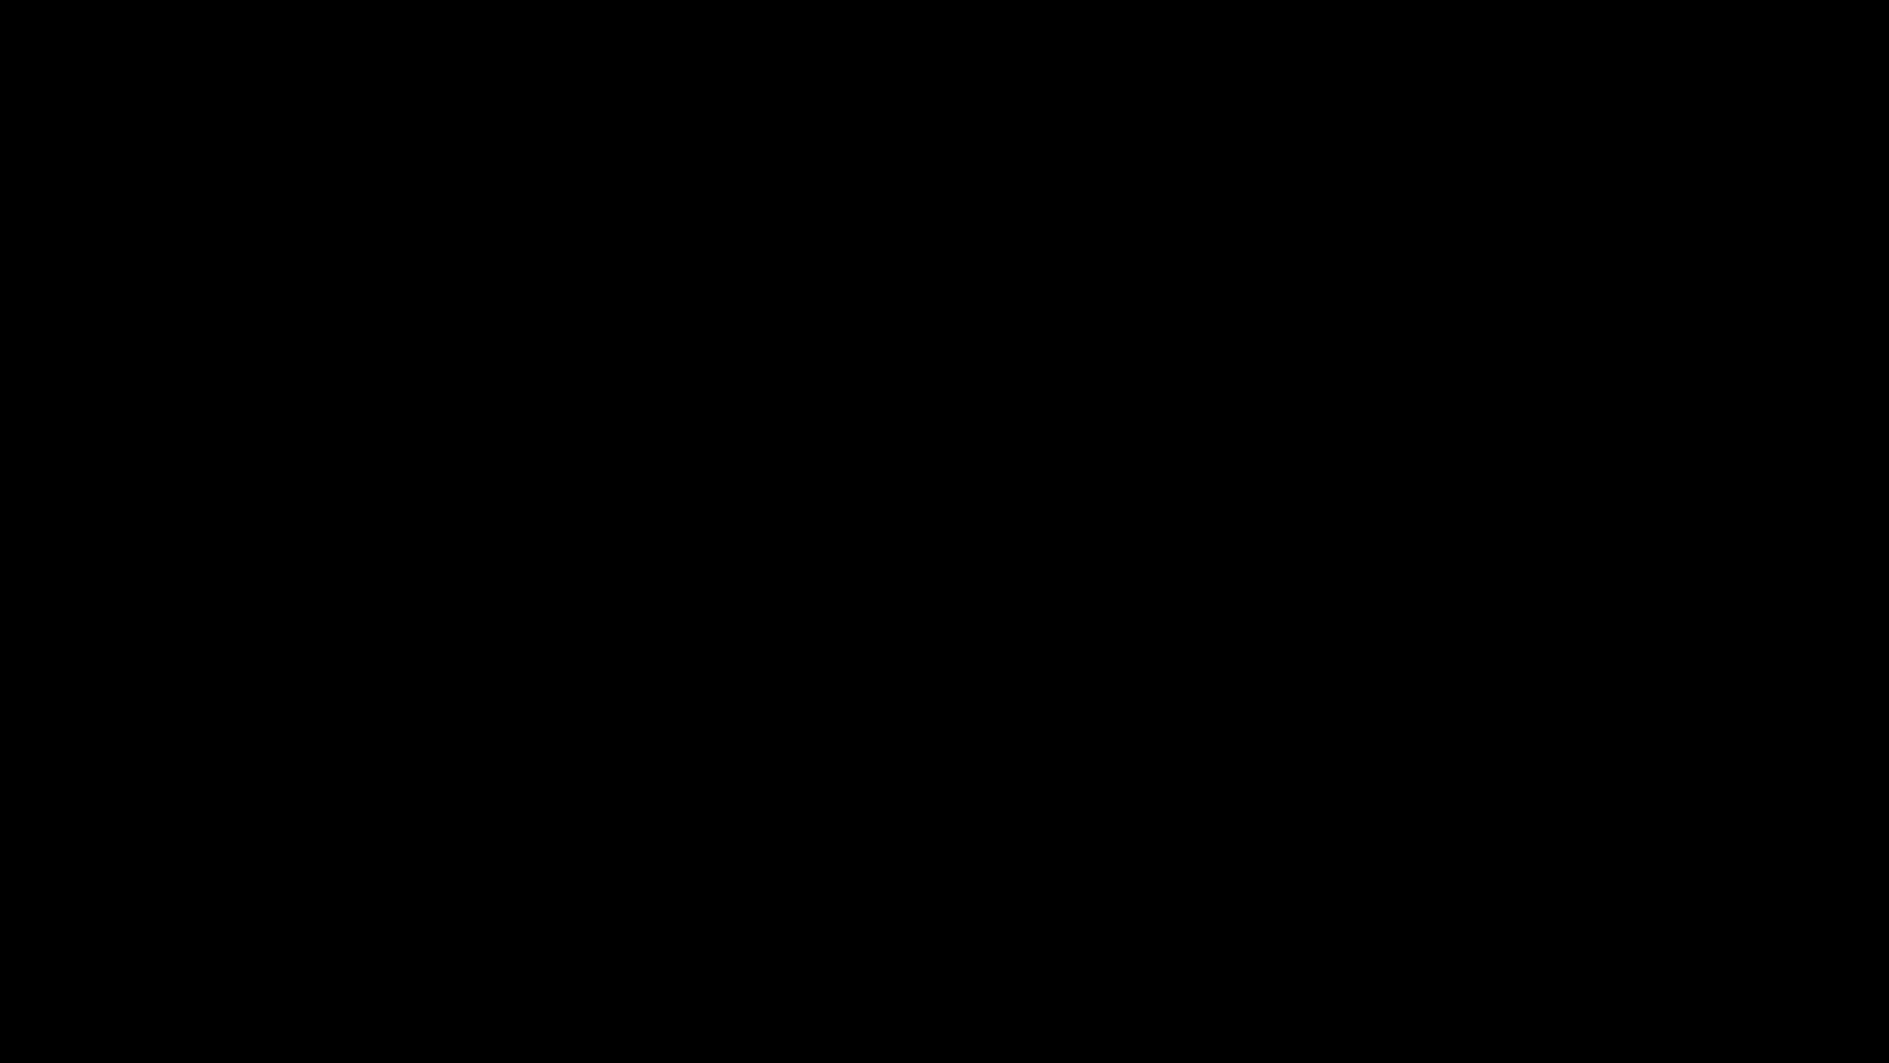